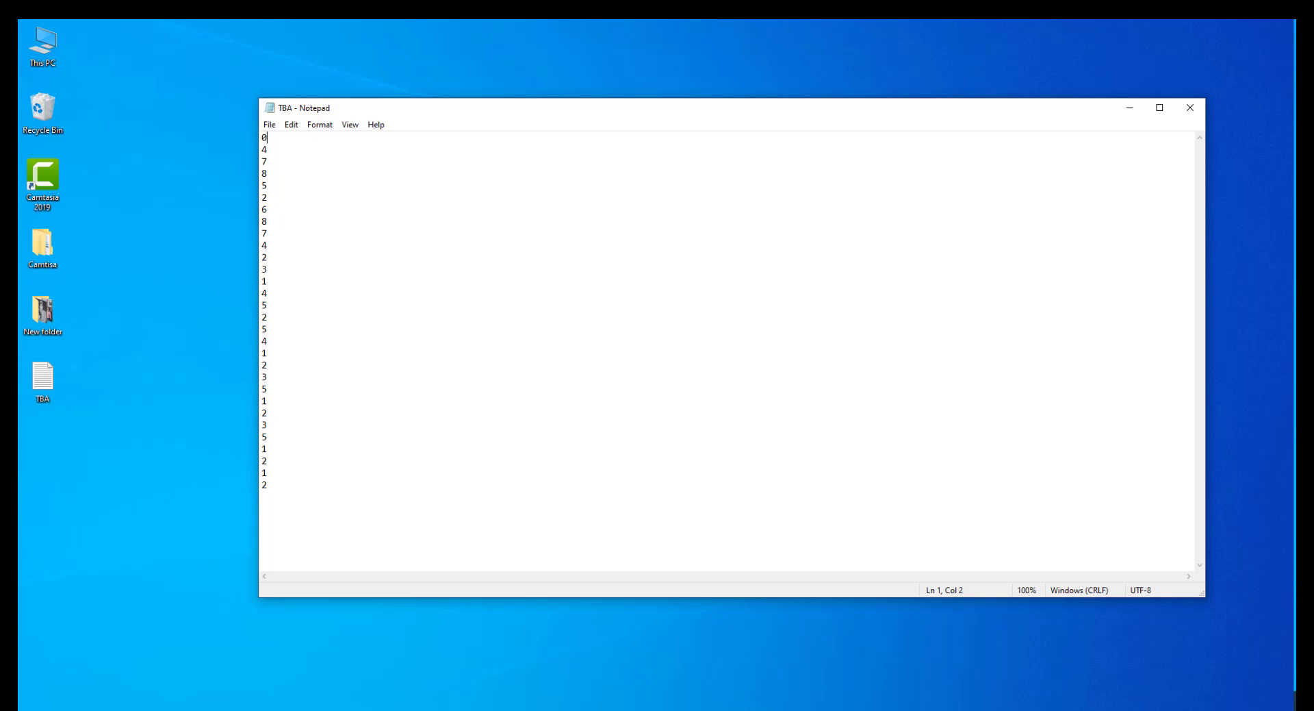
Step: From Notepad with TBA.txt open, bring up Windows search
{"action": "key", "text": "super+s"}
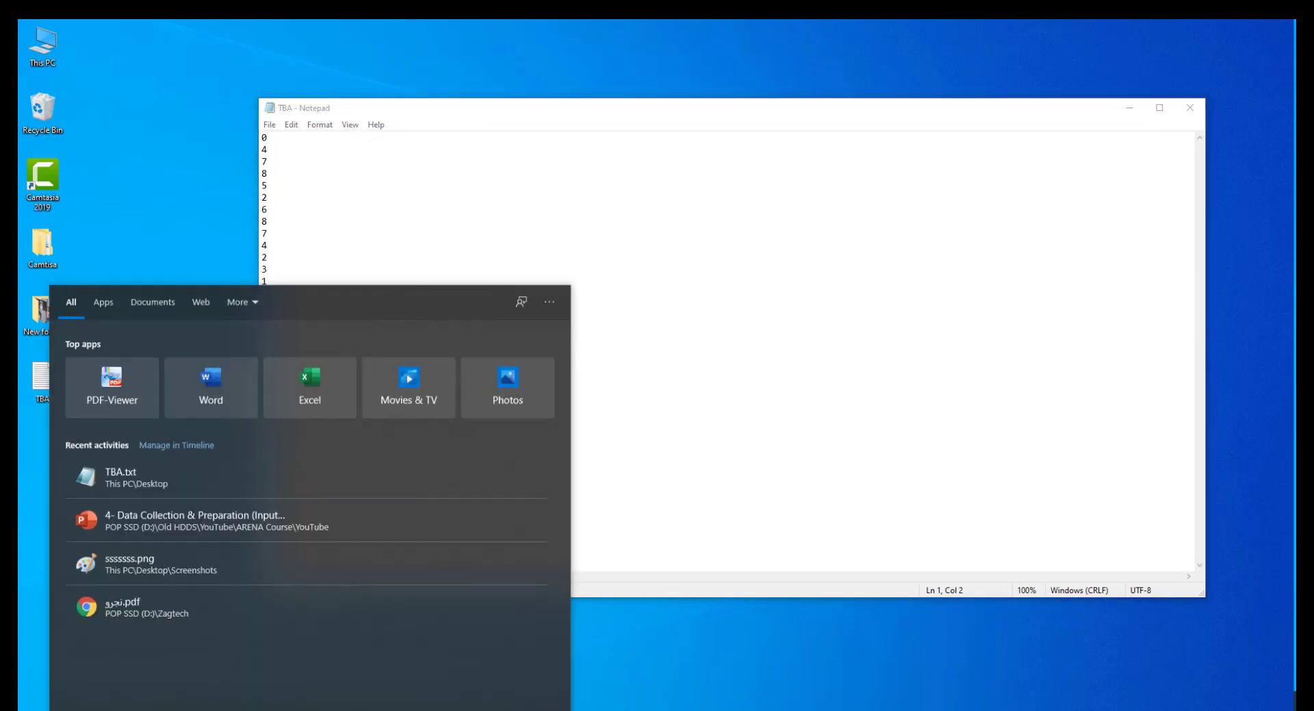
Step: Launch Arena Input Analyzer by searching 'inpu', then open a new maximized Input1 document
{"action": "type", "text": "inp"}
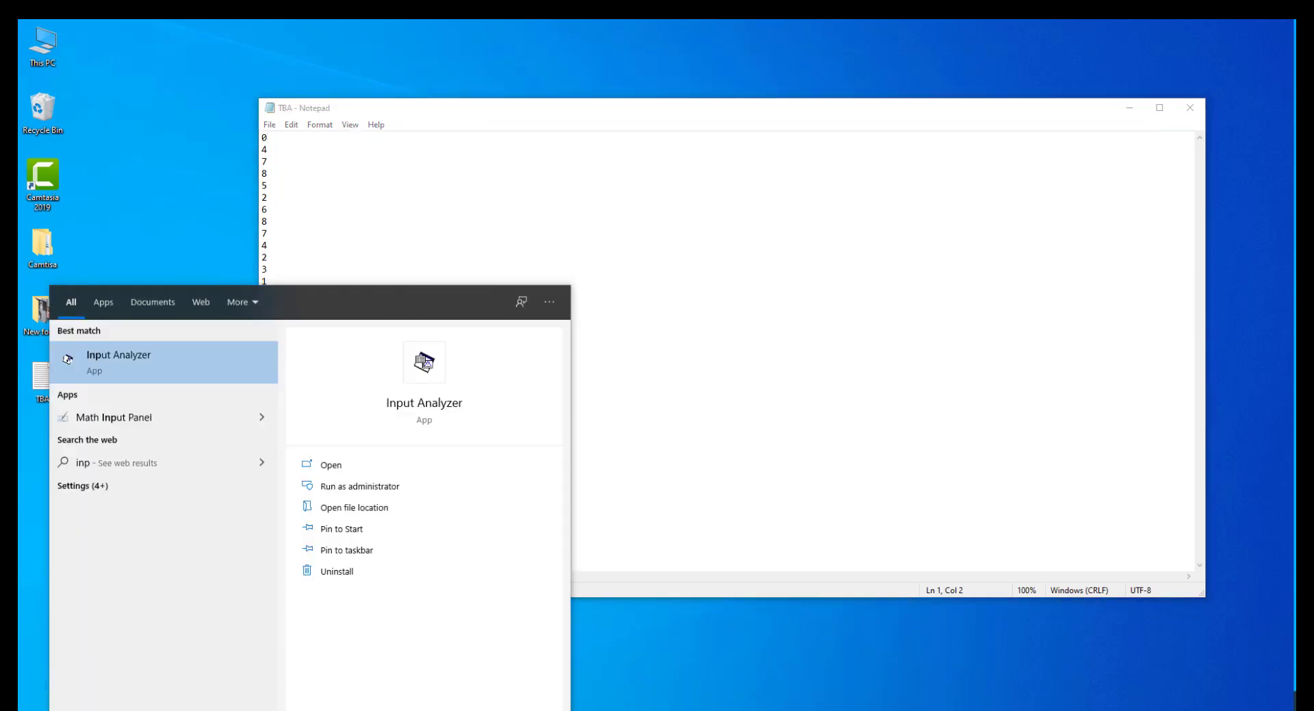
{"action": "type", "text": "u"}
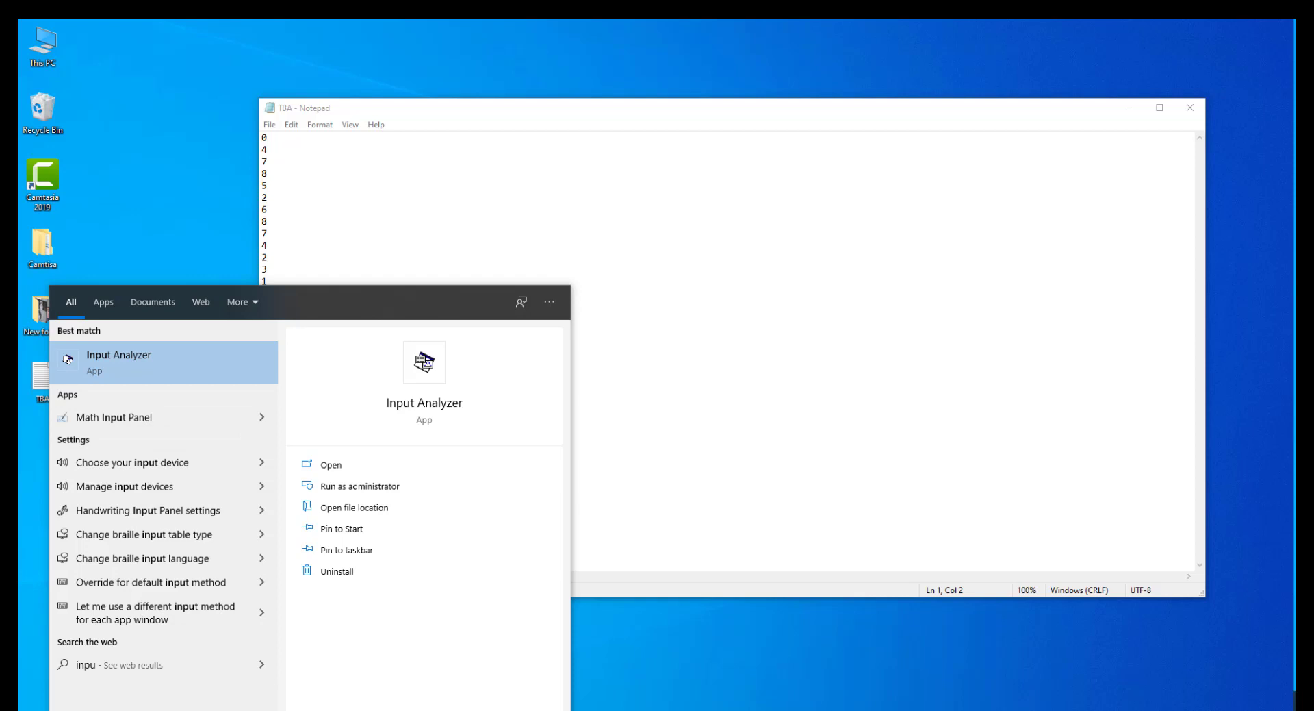
{"action": "key", "text": "Return"}
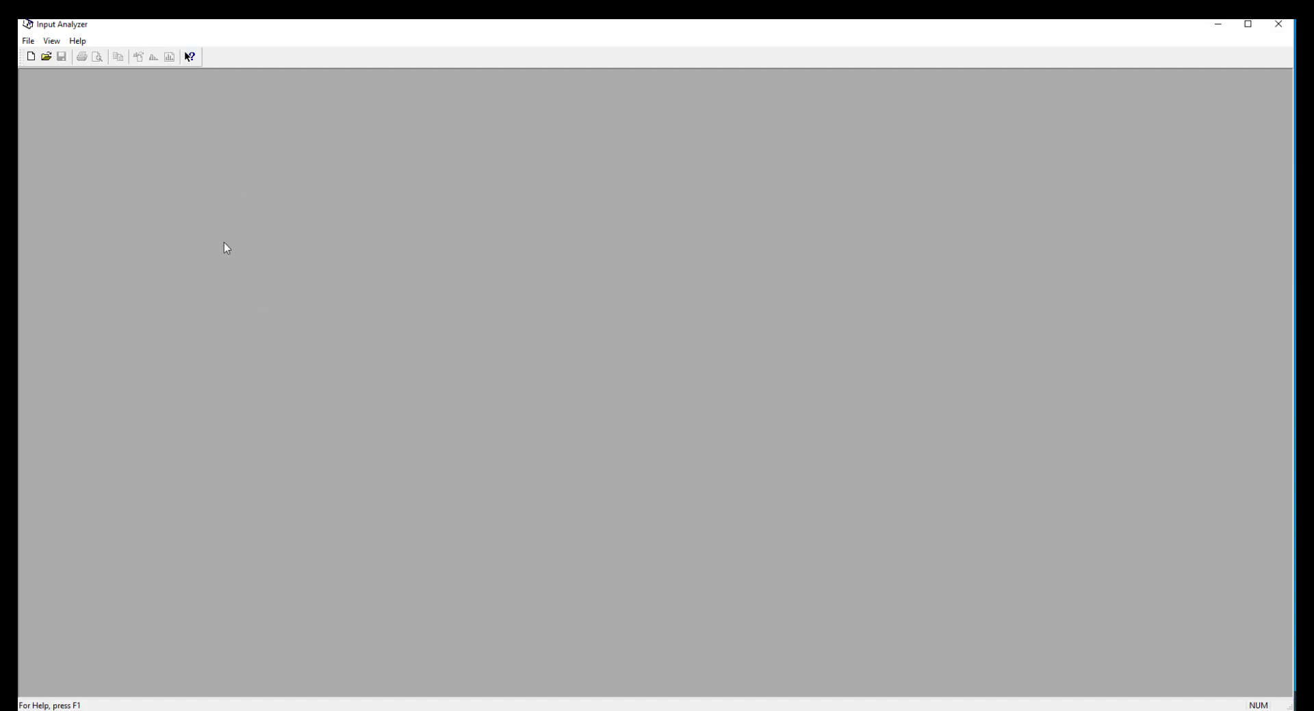
{"action": "left_click", "coordinate": [31, 57]}
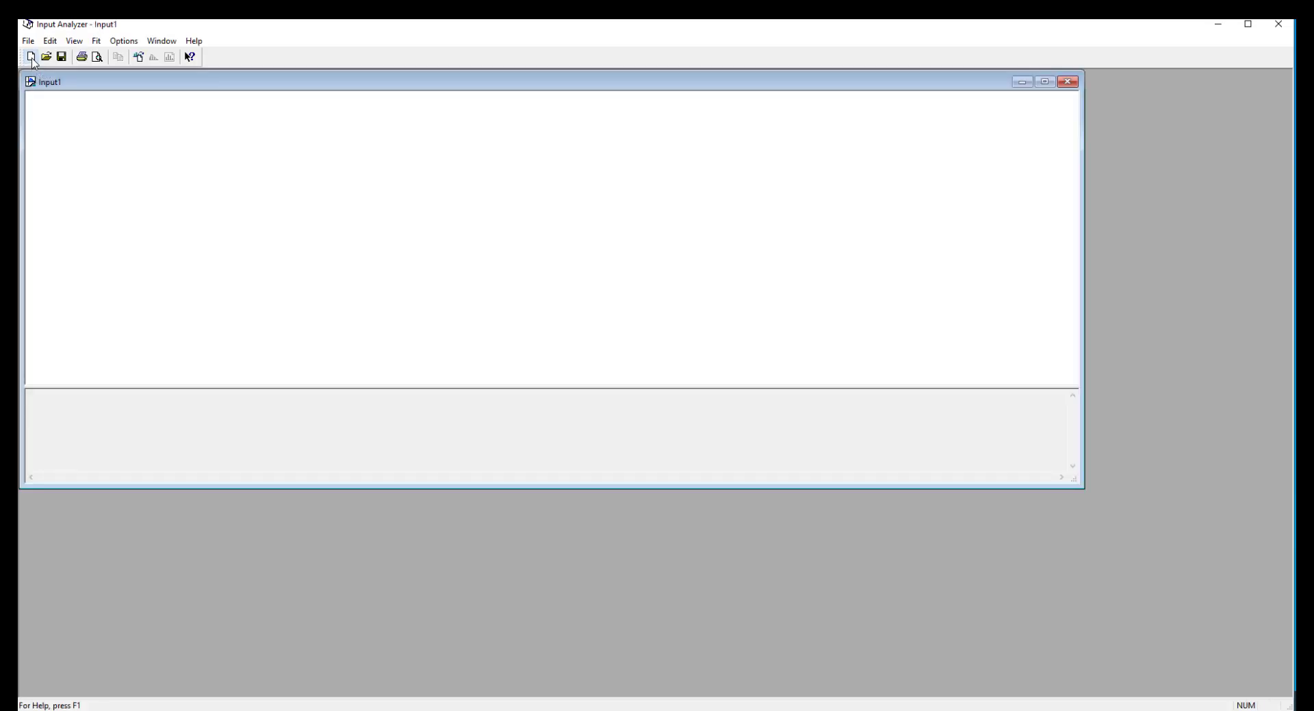
{"action": "double_click", "coordinate": [205, 83]}
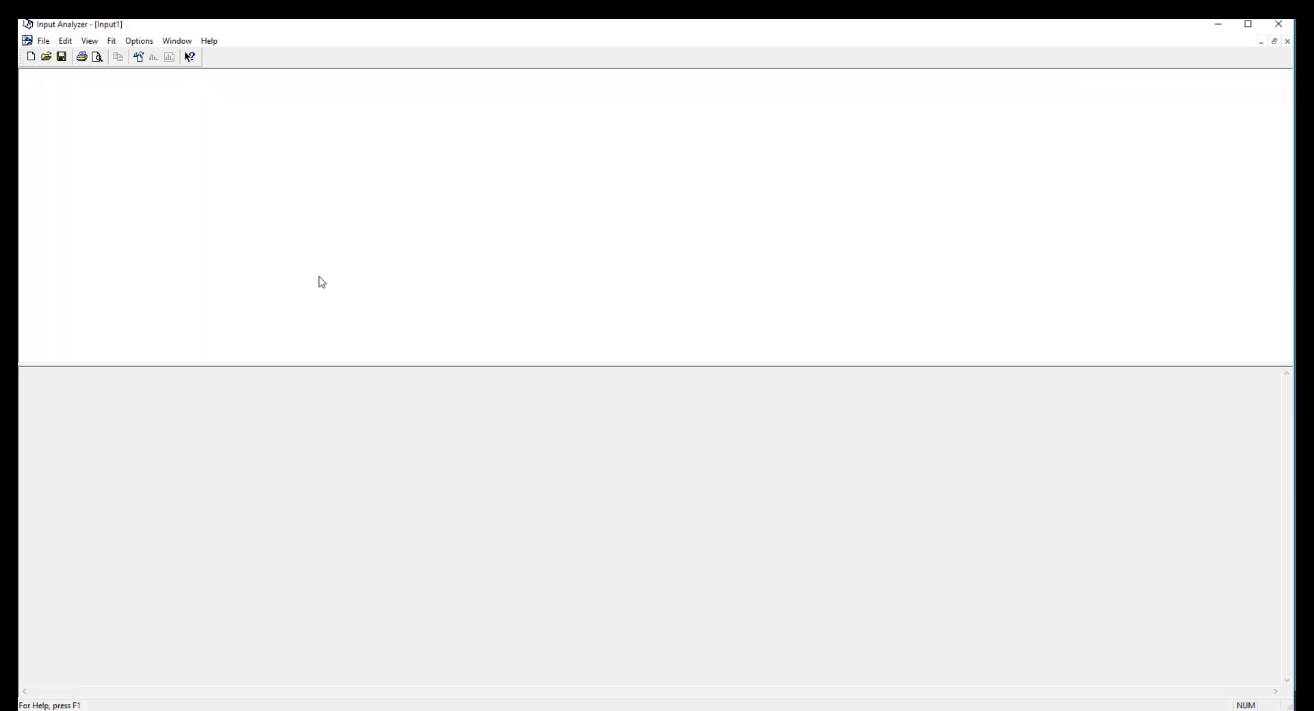
Step: Bring TBA.txt forward and inspect its column by selecting values on lines 1–30
{"action": "left_click", "coordinate": [900, 705]}
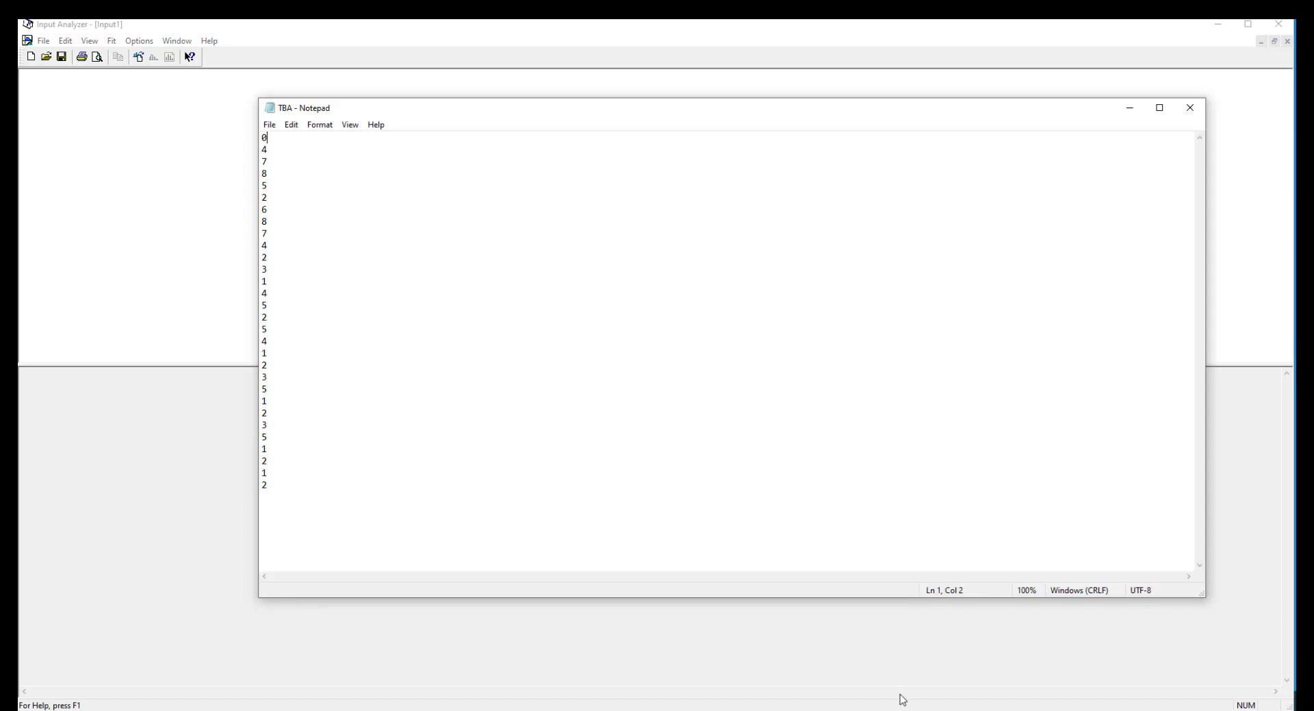
{"action": "left_click", "coordinate": [269, 138]}
{"action": "left_click_drag", "start_coordinate": [272, 150], "coordinate": [272, 488]}
{"action": "left_click_drag", "start_coordinate": [270, 138], "coordinate": [262, 137]}
{"action": "left_click", "coordinate": [267, 138]}
{"action": "left_click_drag", "start_coordinate": [266, 138], "coordinate": [278, 474]}
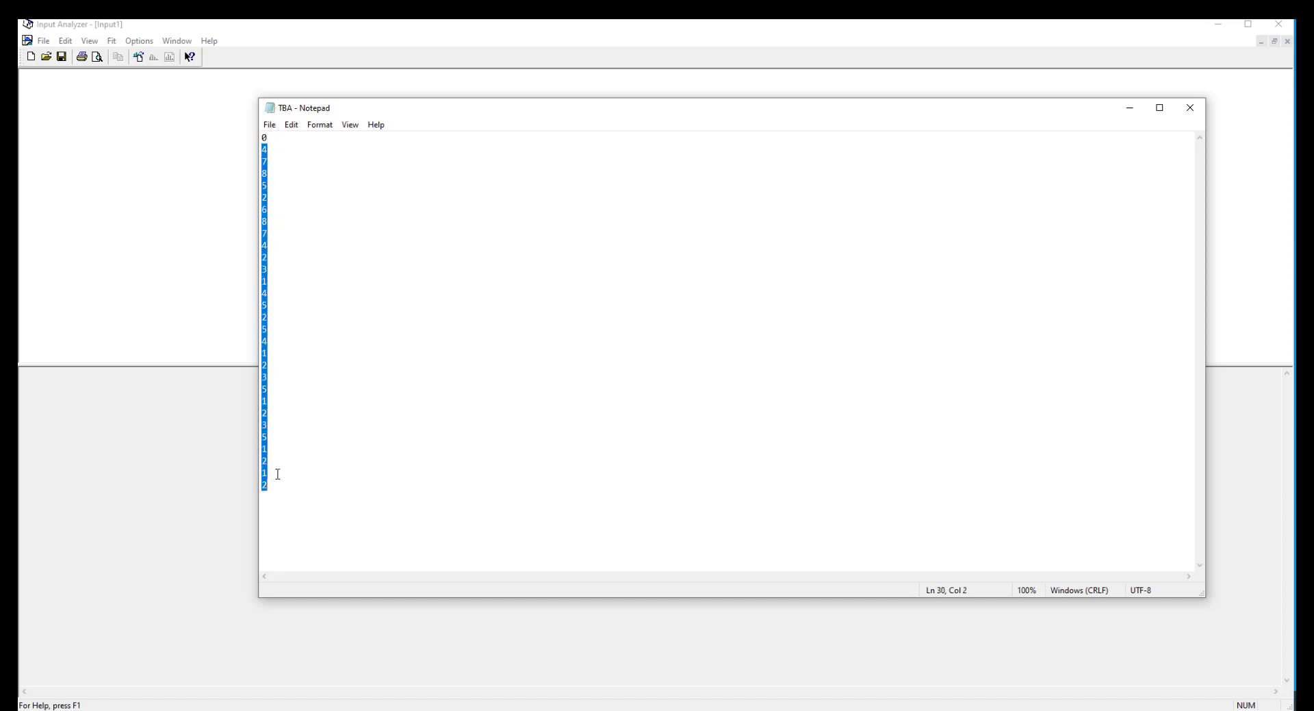
{"action": "left_click", "coordinate": [278, 424]}
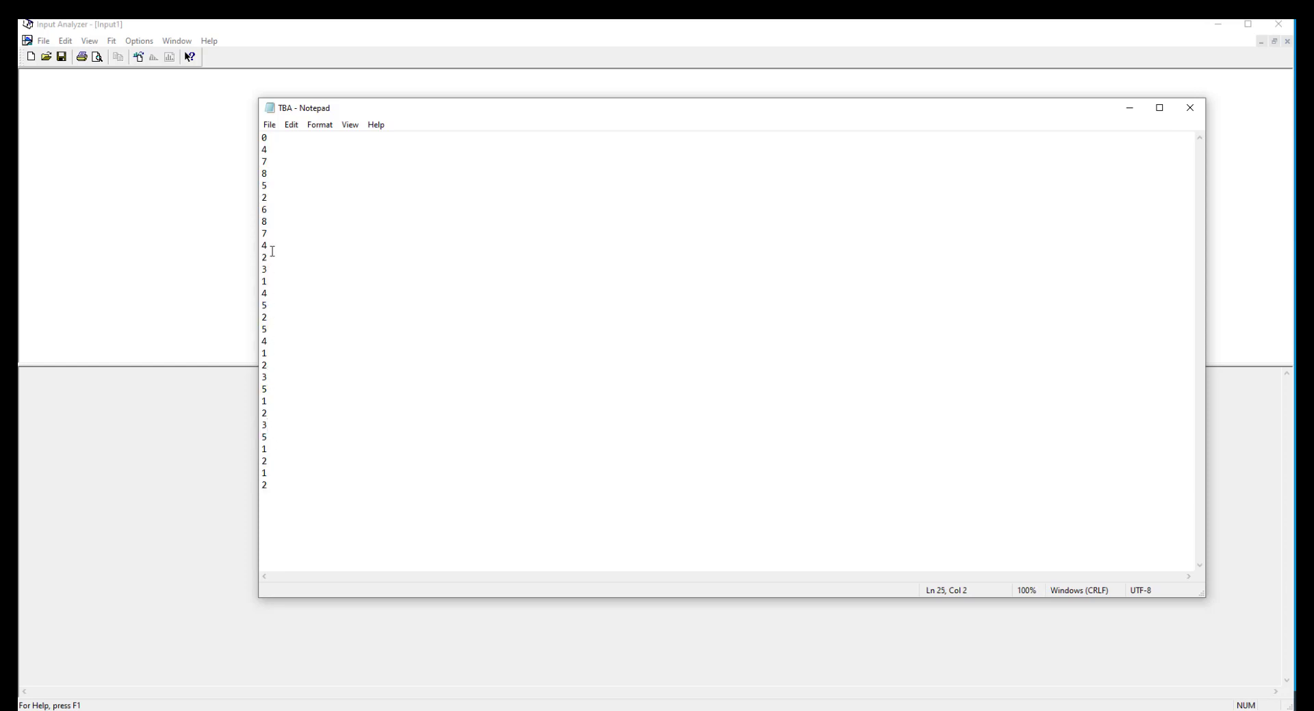
{"action": "left_click_drag", "start_coordinate": [271, 142], "coordinate": [277, 496]}
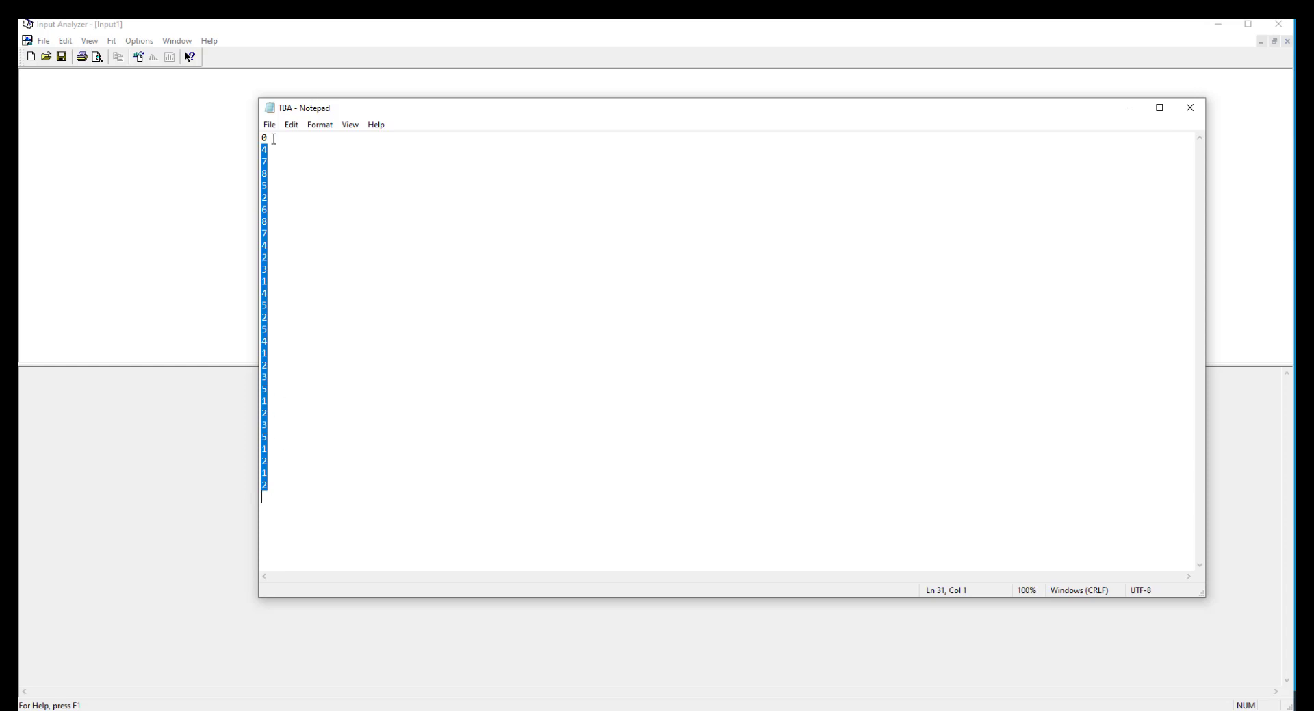
{"action": "left_click_drag", "start_coordinate": [273, 139], "coordinate": [259, 138]}
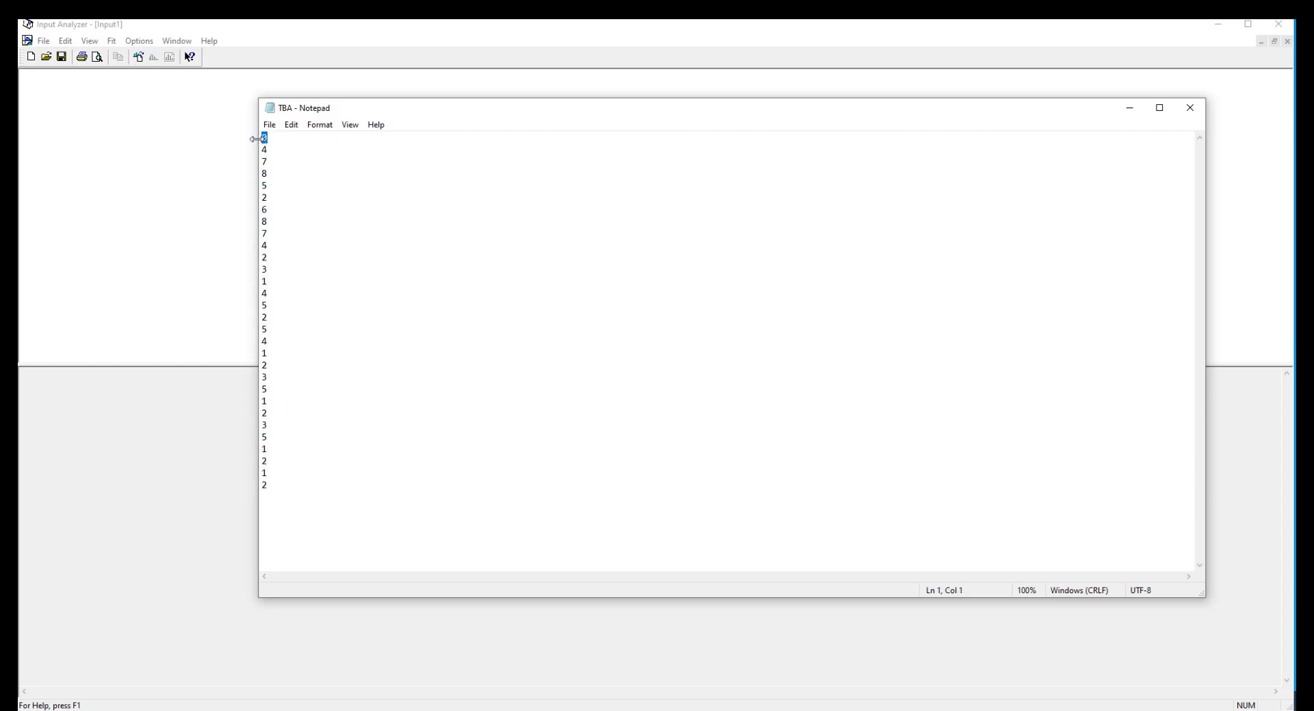
{"action": "key", "text": "Down"}
{"action": "key", "text": "Right"}
{"action": "key", "text": "shift+Left"}
{"action": "left_click", "coordinate": [273, 151]}
{"action": "left_click_drag", "start_coordinate": [272, 162], "coordinate": [262, 162]}
Step: Delete the leading 0 and its empty first line, leaving 4 at the top
{"action": "double_click", "coordinate": [272, 142]}
{"action": "left_click_drag", "start_coordinate": [273, 139], "coordinate": [253, 139]}
{"action": "key", "text": "BackSpace"}
{"action": "key", "text": "Delete"}
{"action": "left_click_drag", "start_coordinate": [269, 138], "coordinate": [258, 138]}
{"action": "left_click_drag", "start_coordinate": [269, 150], "coordinate": [258, 185]}
Step: Restore 0 as the first value, save TBA.txt, and return to Input Analyzer
{"action": "left_click", "coordinate": [262, 138]}
{"action": "key", "text": "Return"}
{"action": "type", "text": "0"}
{"action": "key", "text": "BackSpace"}
{"action": "type", "text": "0"}
{"action": "key", "text": "ctrl+s"}
{"action": "left_click", "coordinate": [108, 103]}
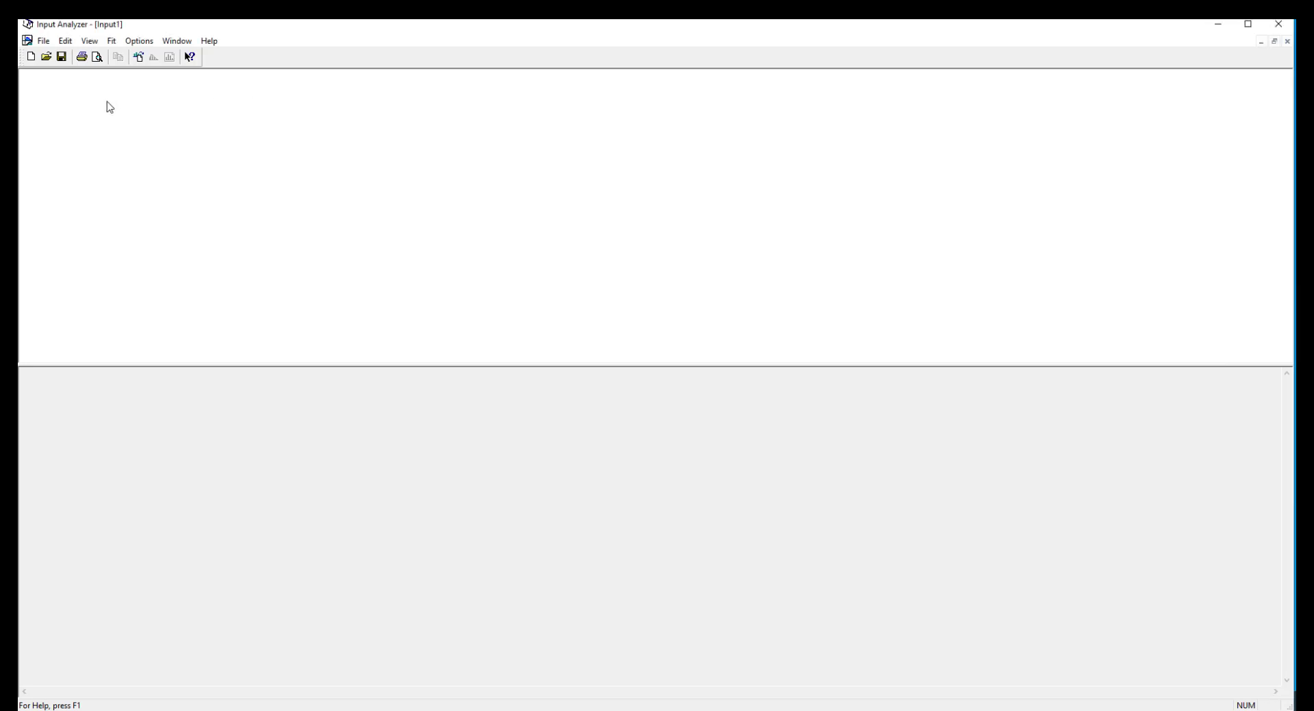
Step: Load TBA into Input1 via Data File > Use Existing, with All files (*.*) shown
{"action": "left_click", "coordinate": [44, 43]}
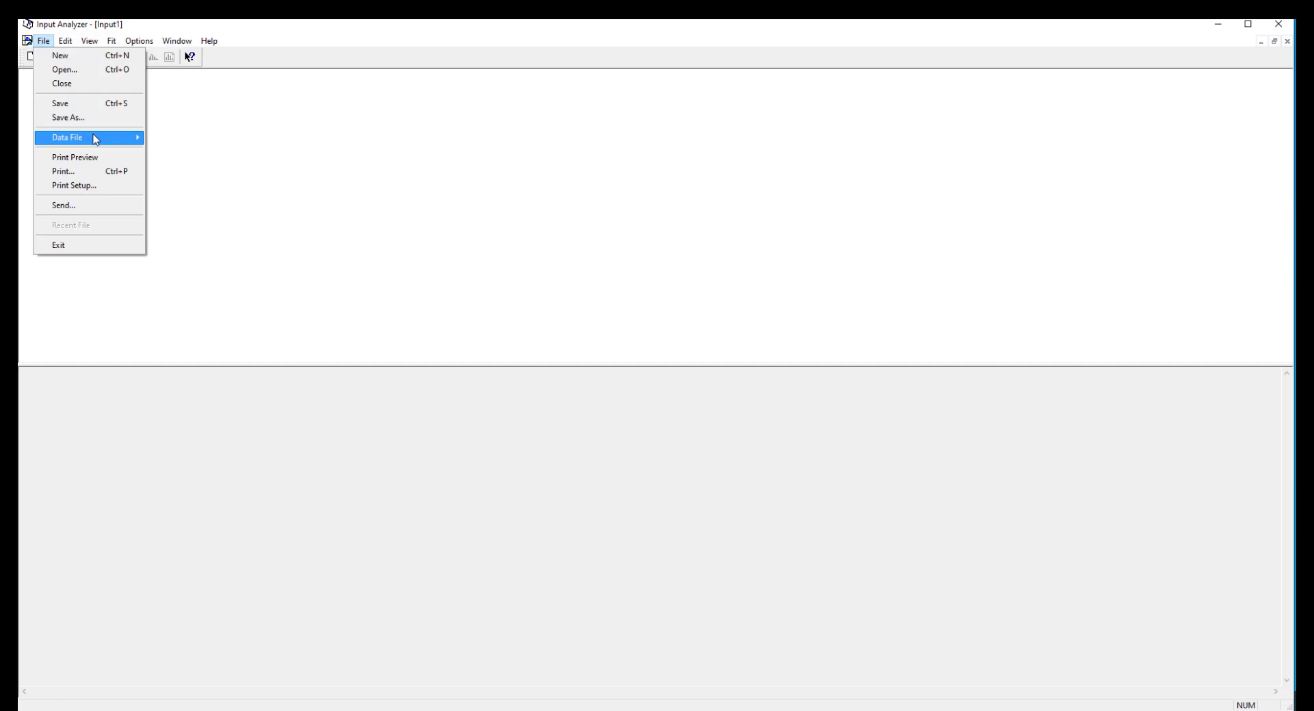
{"action": "mouse_move", "coordinate": [95, 139]}
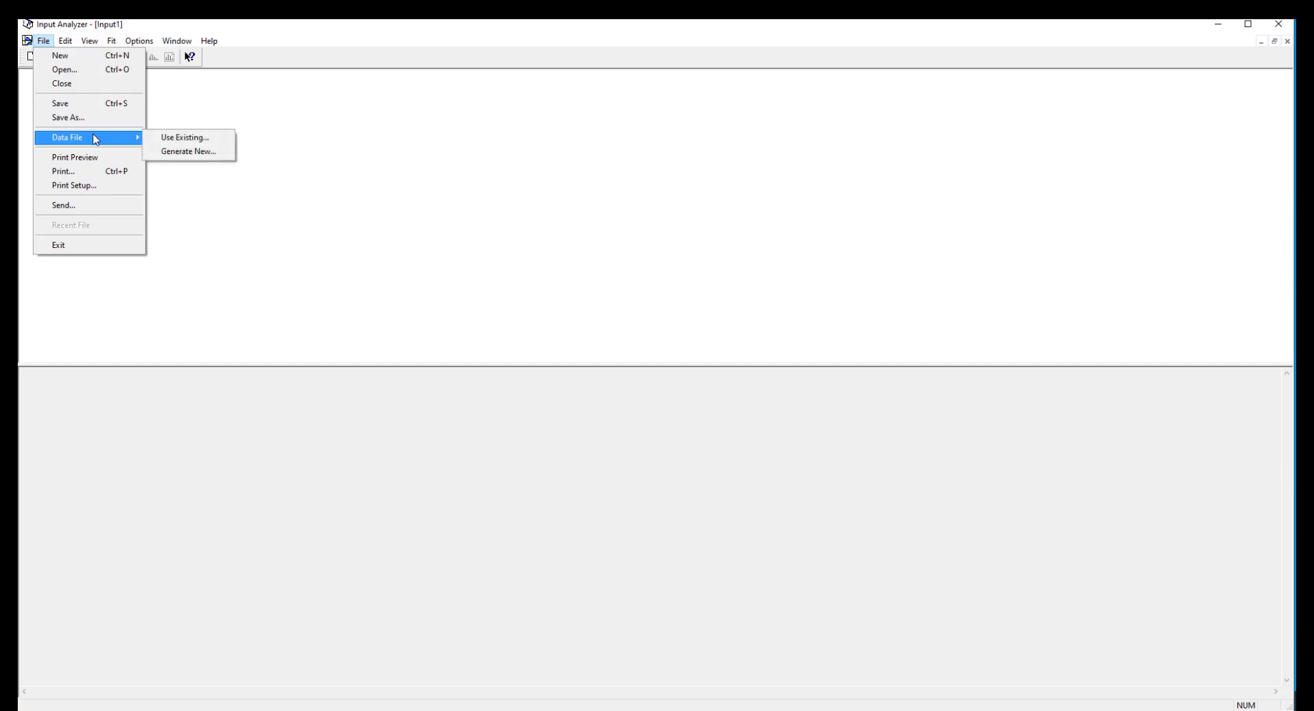
{"action": "left_click", "coordinate": [182, 139]}
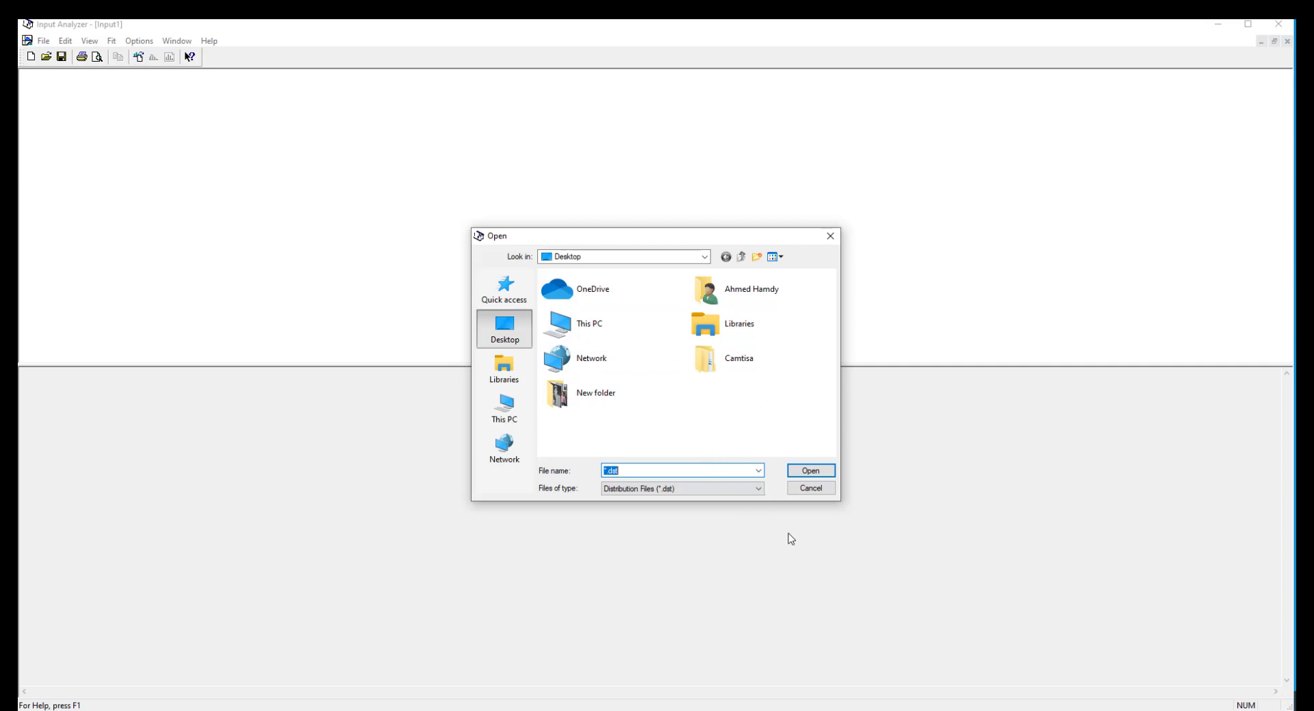
{"action": "left_click", "coordinate": [1217, 29]}
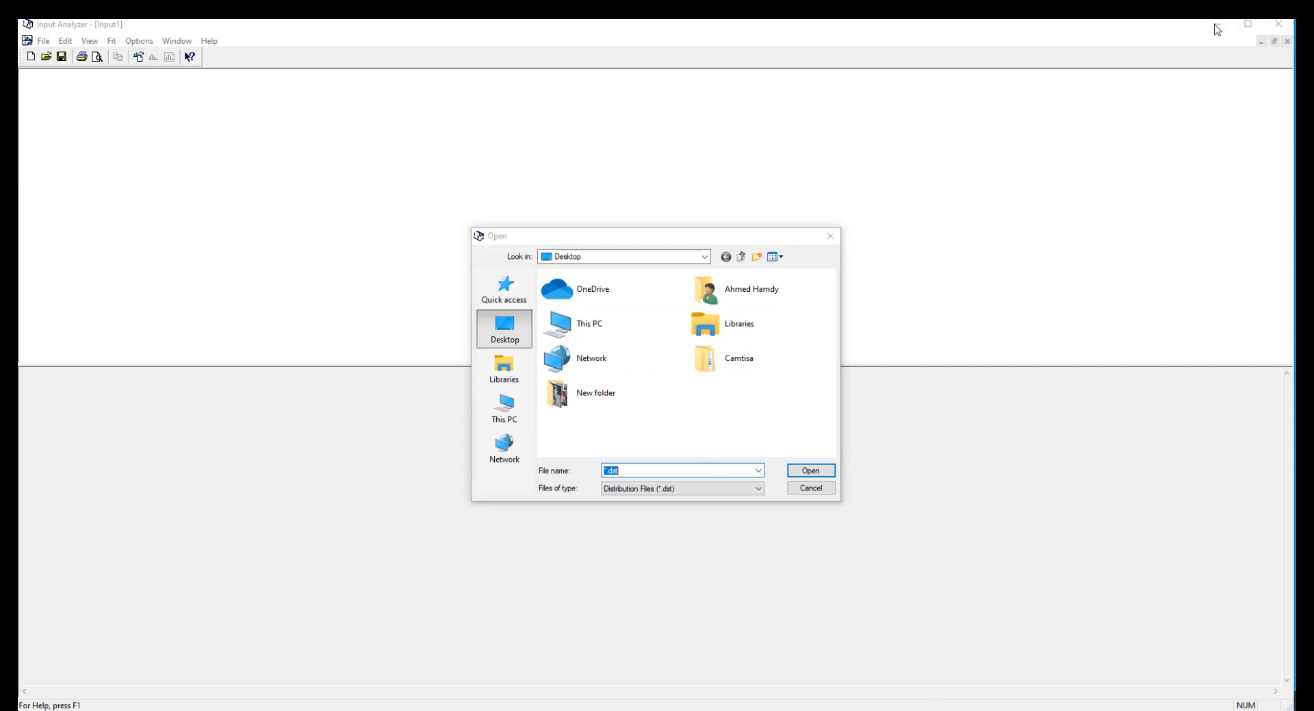
{"action": "left_click", "coordinate": [671, 488]}
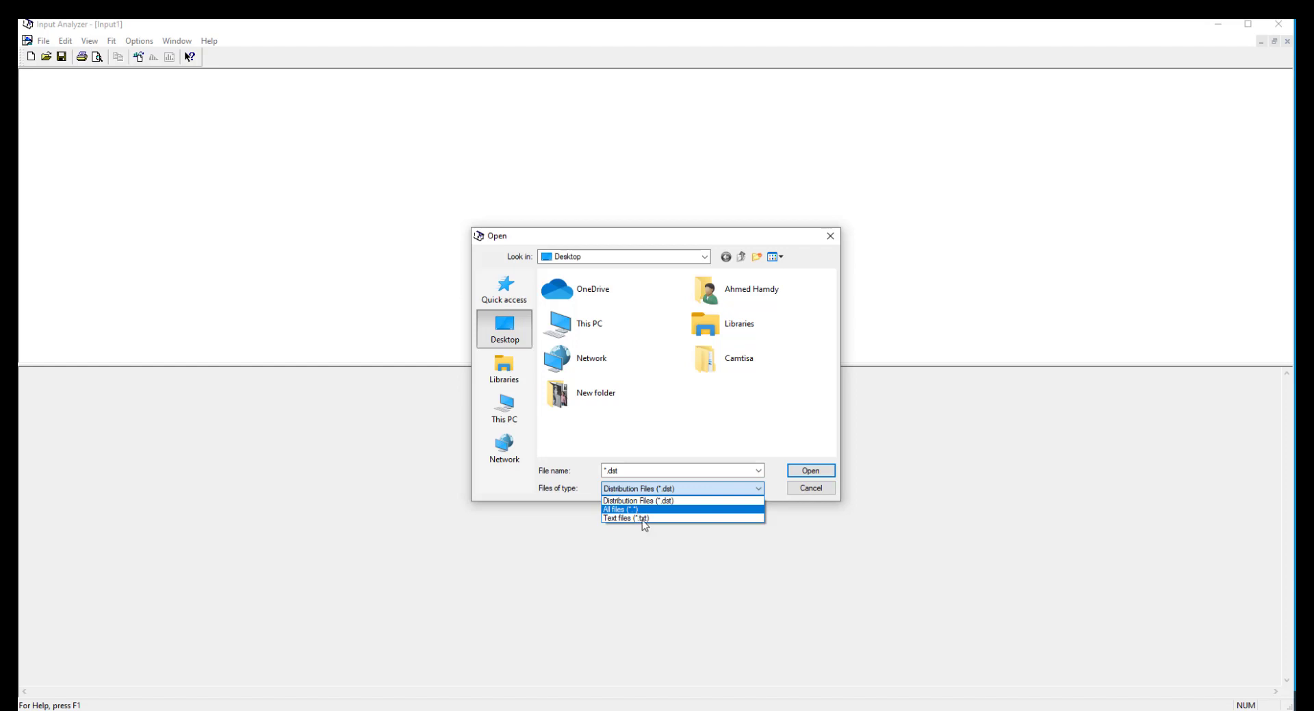
{"action": "left_click", "coordinate": [635, 511]}
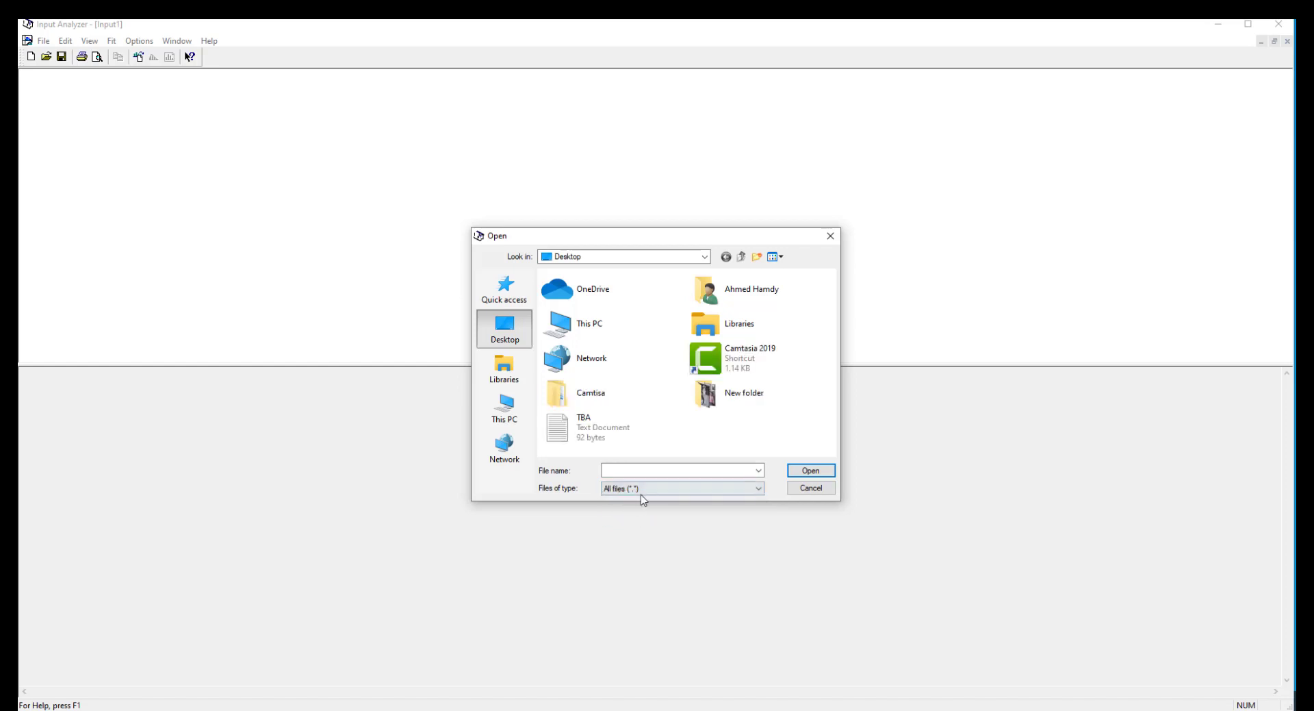
{"action": "double_click", "coordinate": [592, 428]}
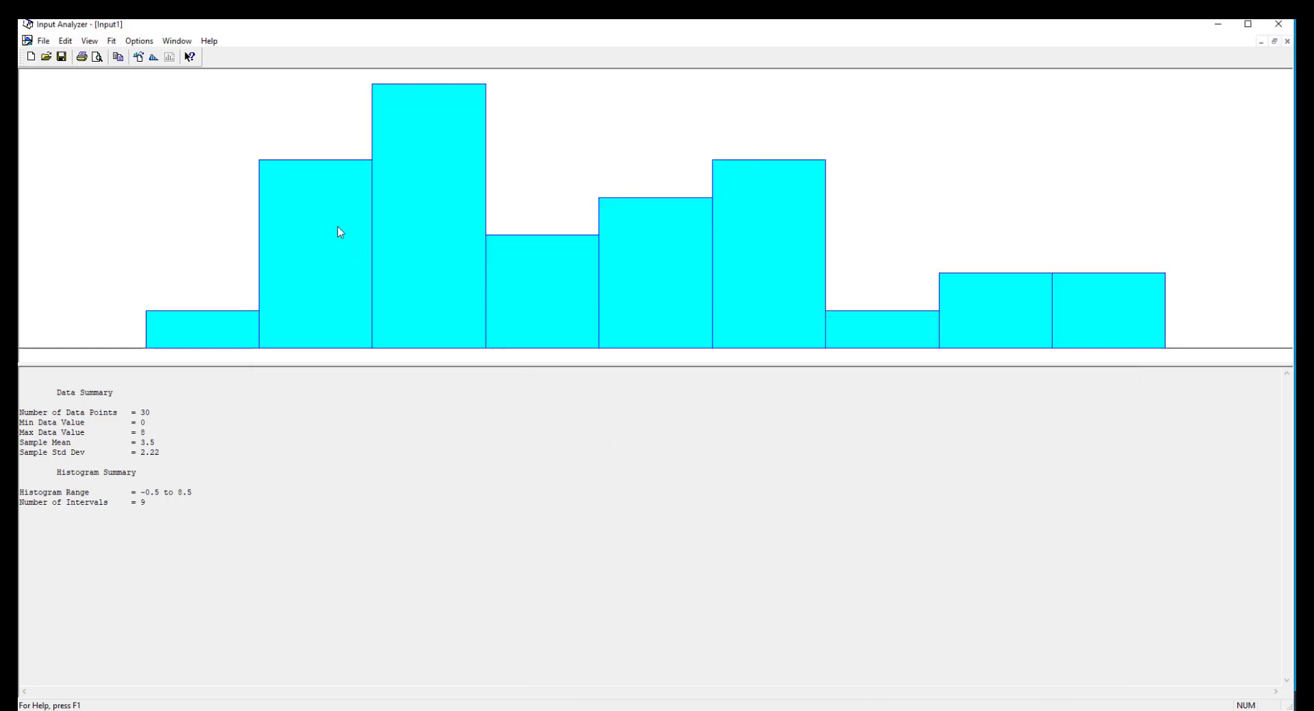
Step: Run Fit All, yielding -0.5 + LOGN(4.12, 2.96) with square error 0.016139
{"action": "left_click", "coordinate": [112, 40]}
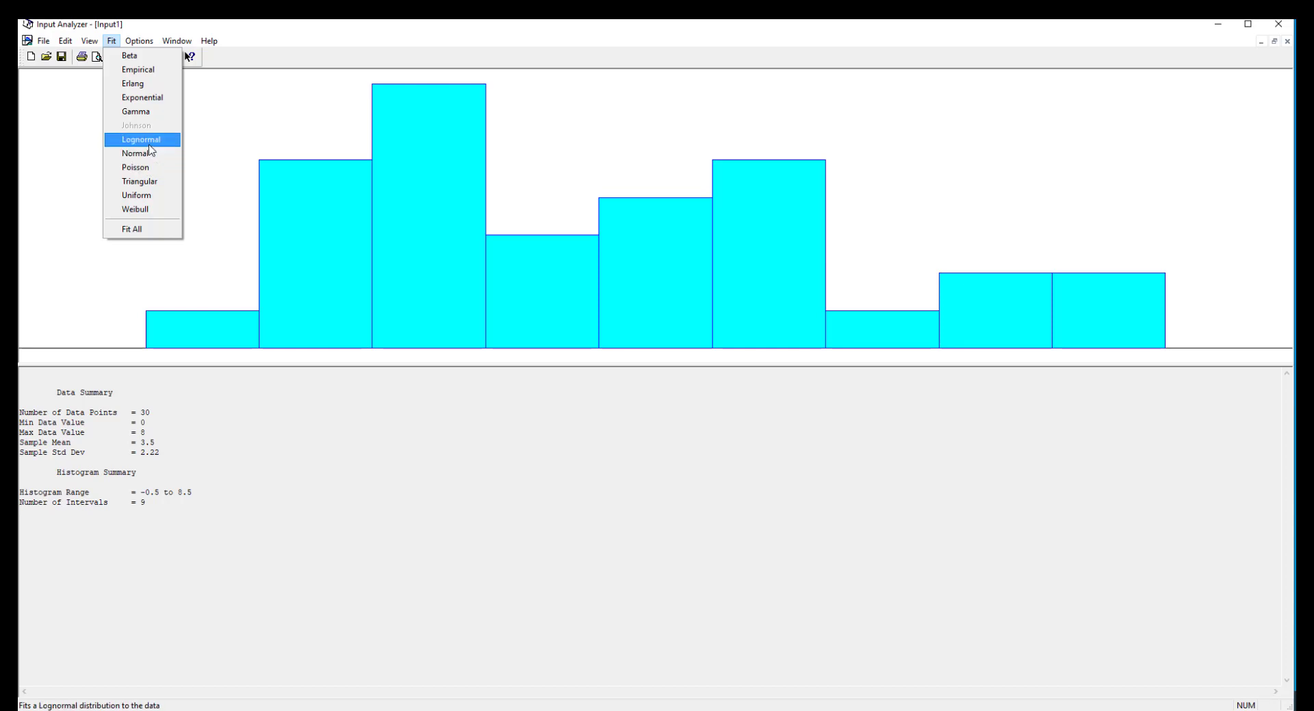
{"action": "left_click", "coordinate": [149, 236]}
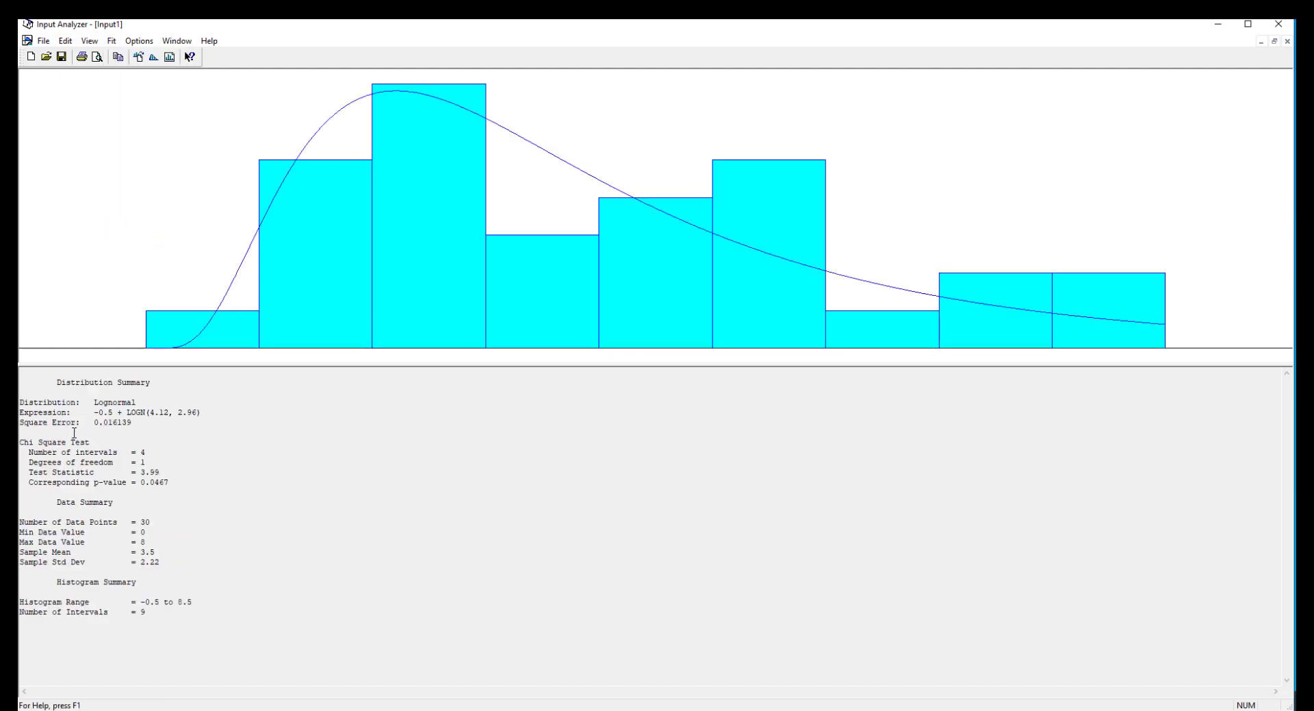
Step: Highlight the Lognormal expression -0.5 + LOGN(4.12, 2.96) and copy it
{"action": "left_click_drag", "start_coordinate": [132, 421], "coordinate": [20, 423]}
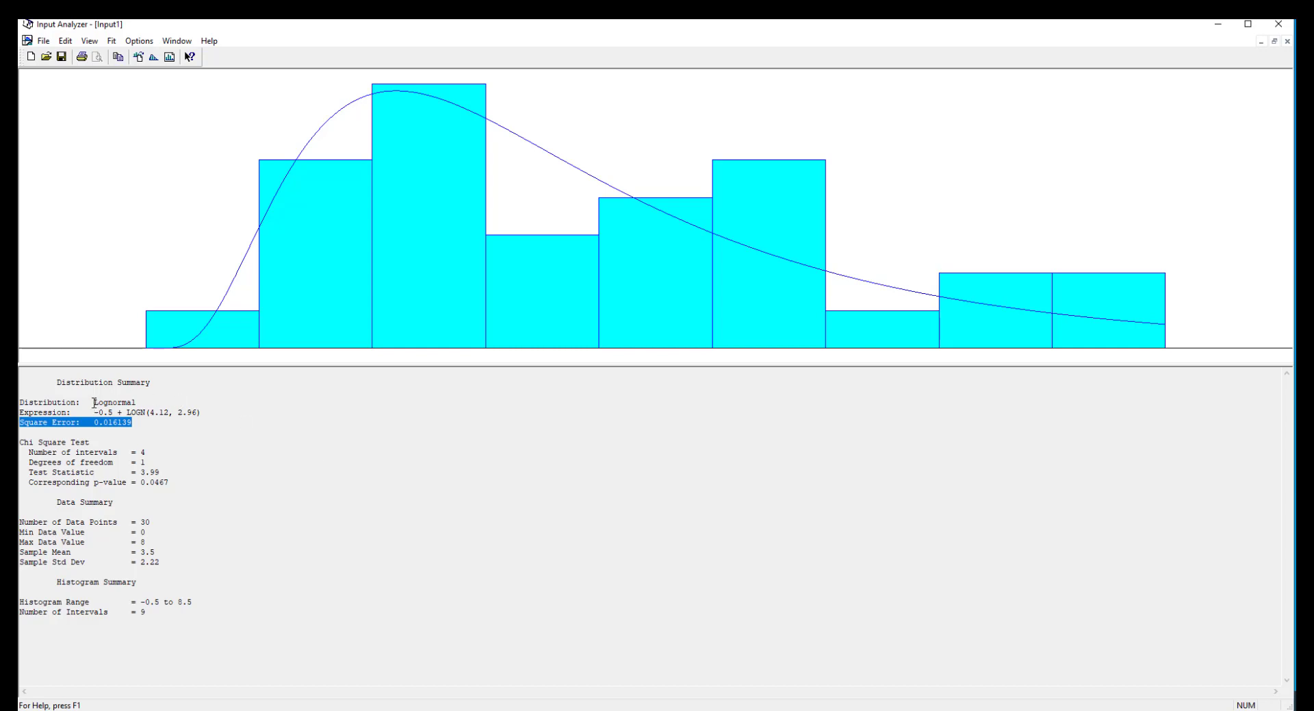
{"action": "left_click_drag", "start_coordinate": [94, 403], "coordinate": [145, 403]}
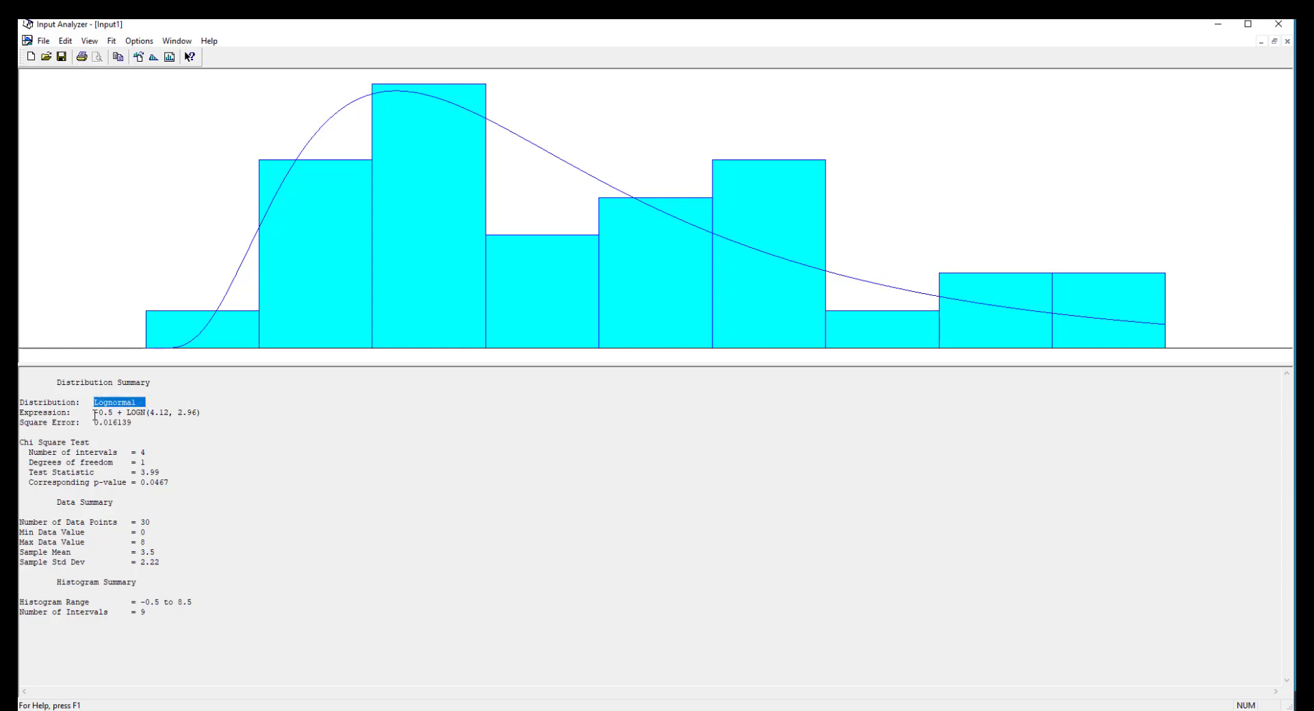
{"action": "left_click_drag", "start_coordinate": [95, 414], "coordinate": [191, 415]}
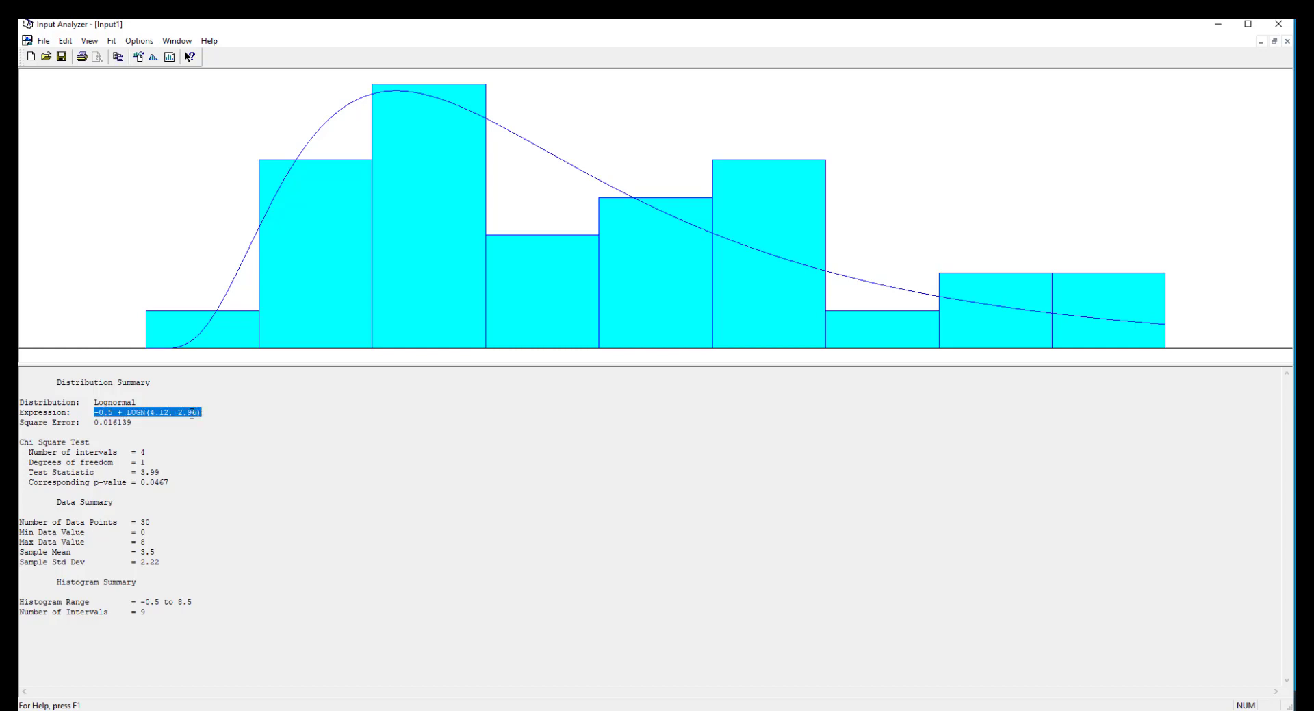
{"action": "right_click", "coordinate": [191, 415]}
{"action": "left_click", "coordinate": [218, 454]}
Step: Re-highlight the expression text and its parameters (4.12, 2.96) in the summary
{"action": "left_click_drag", "start_coordinate": [93, 414], "coordinate": [214, 413]}
{"action": "right_click", "coordinate": [187, 414]}
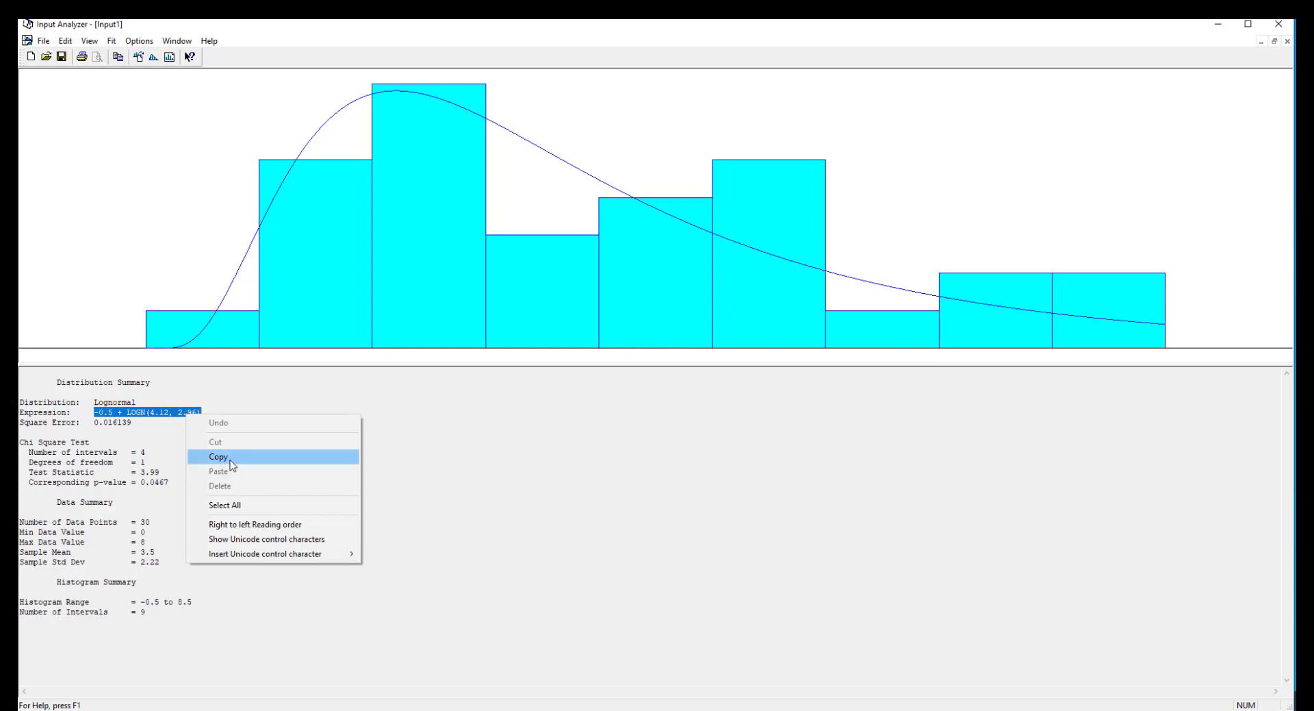
{"action": "left_click", "coordinate": [452, 460]}
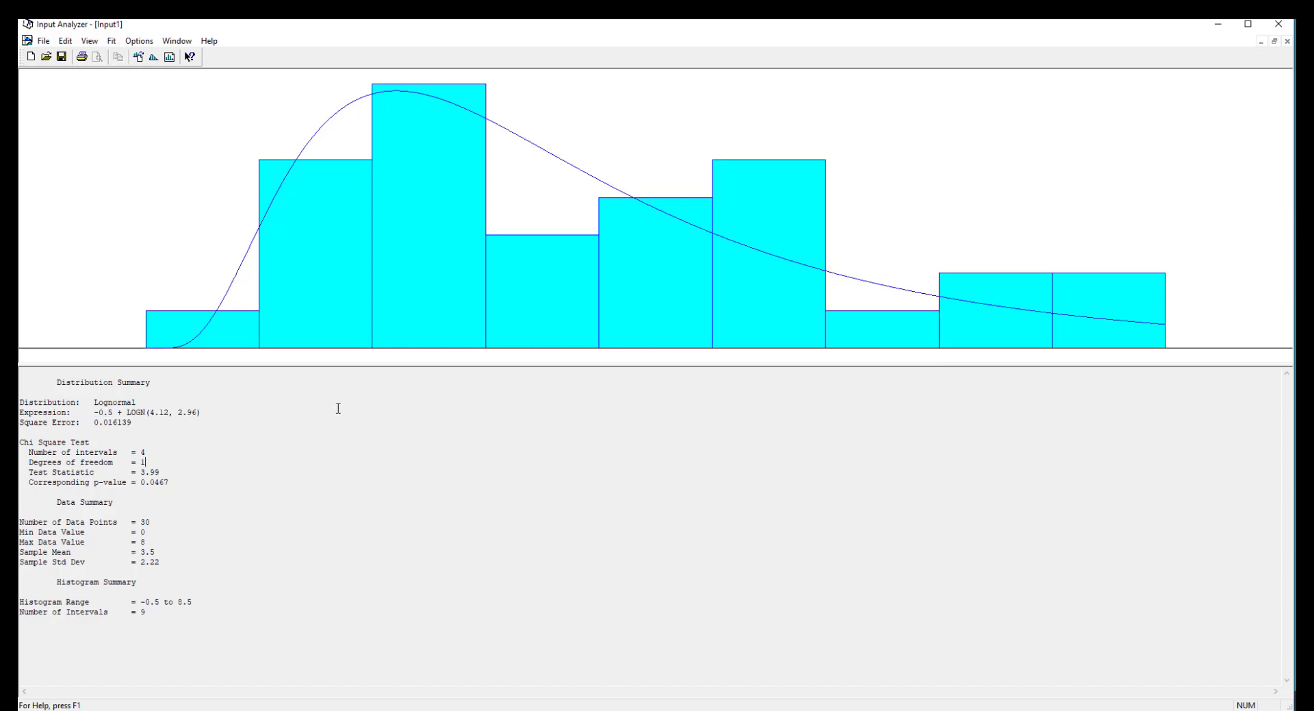
{"action": "left_click_drag", "start_coordinate": [202, 411], "coordinate": [95, 412]}
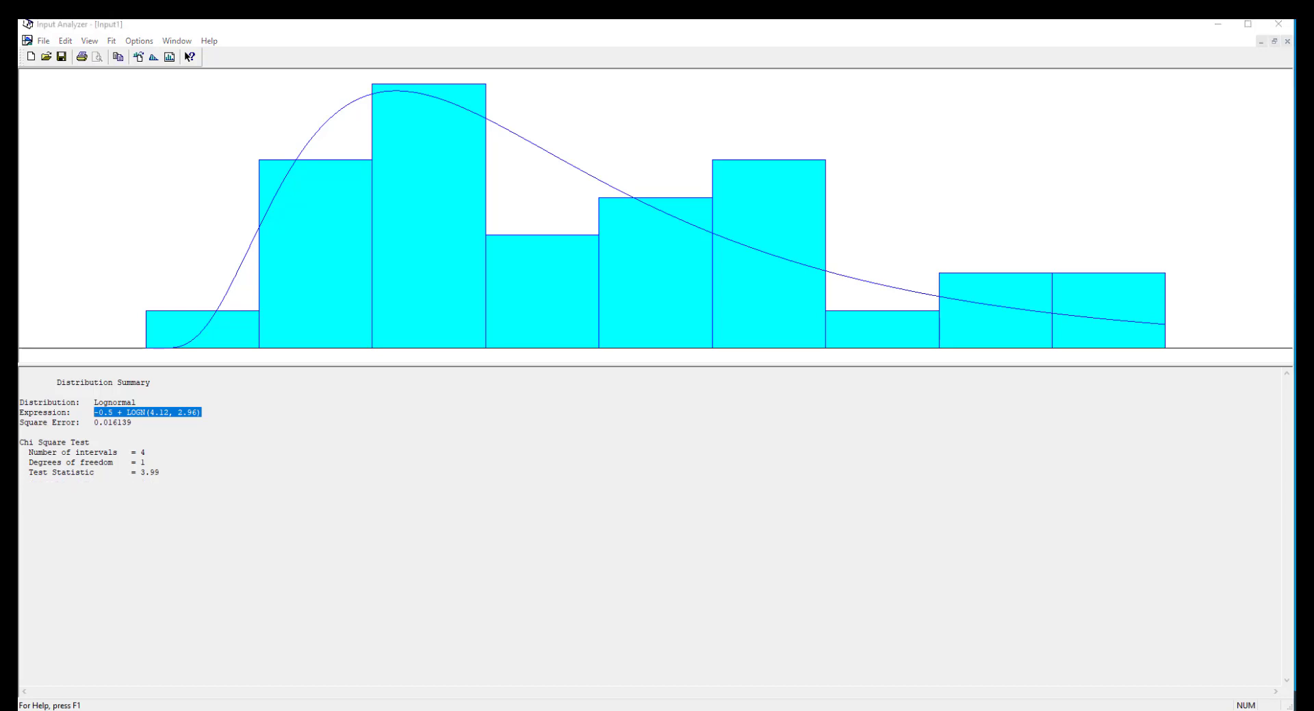
{"action": "left_click", "coordinate": [111, 41]}
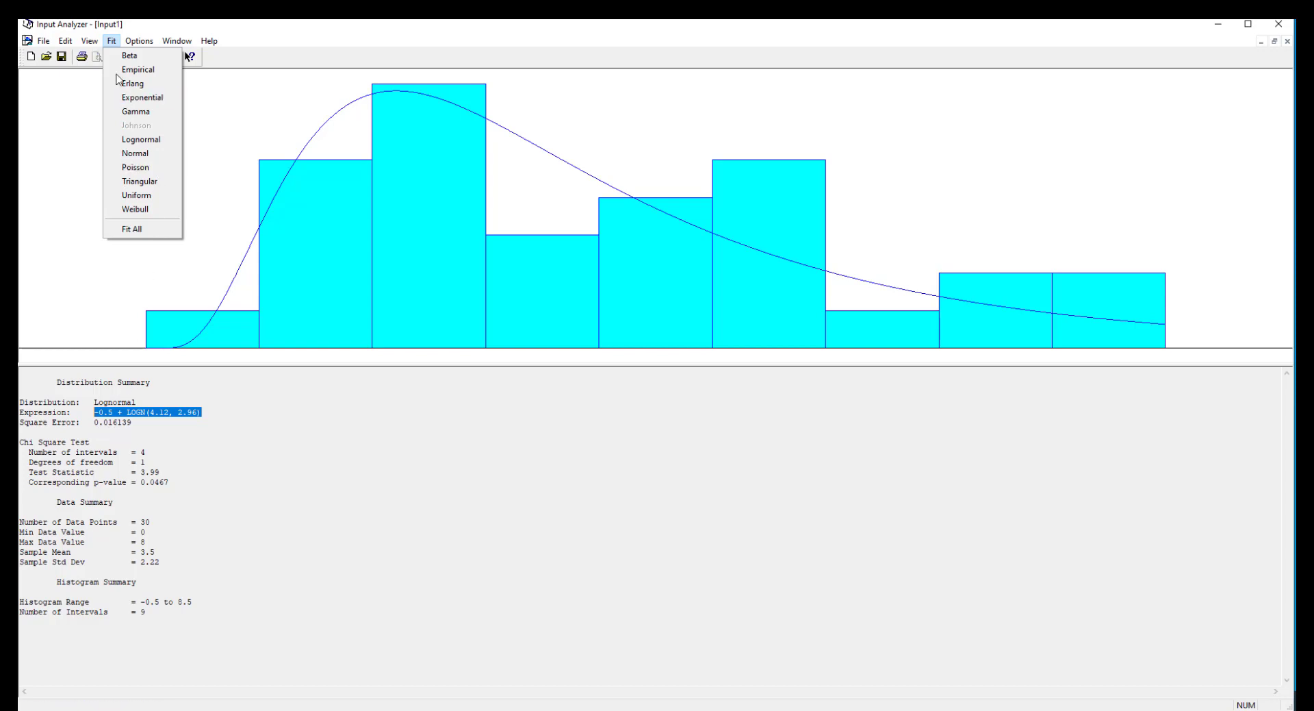
{"action": "left_click", "coordinate": [144, 99]}
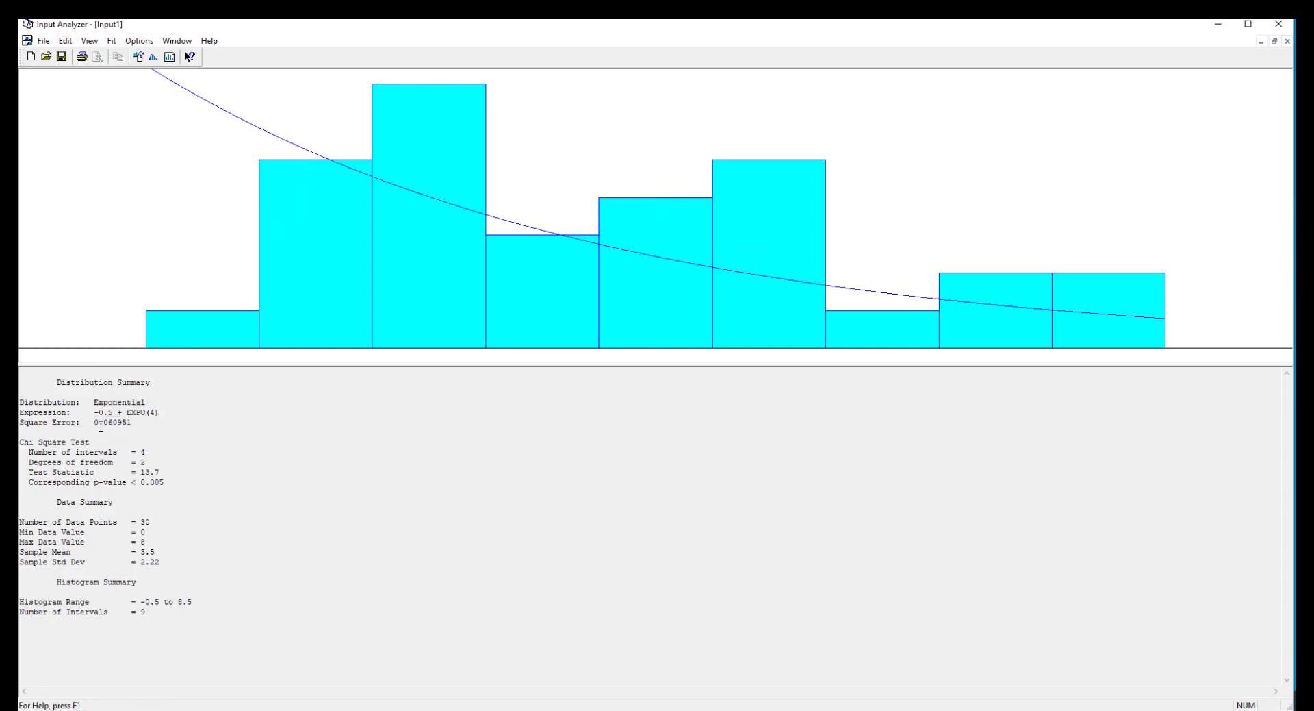
{"action": "left_click_drag", "start_coordinate": [94, 422], "coordinate": [136, 424]}
{"action": "left_click", "coordinate": [112, 41]}
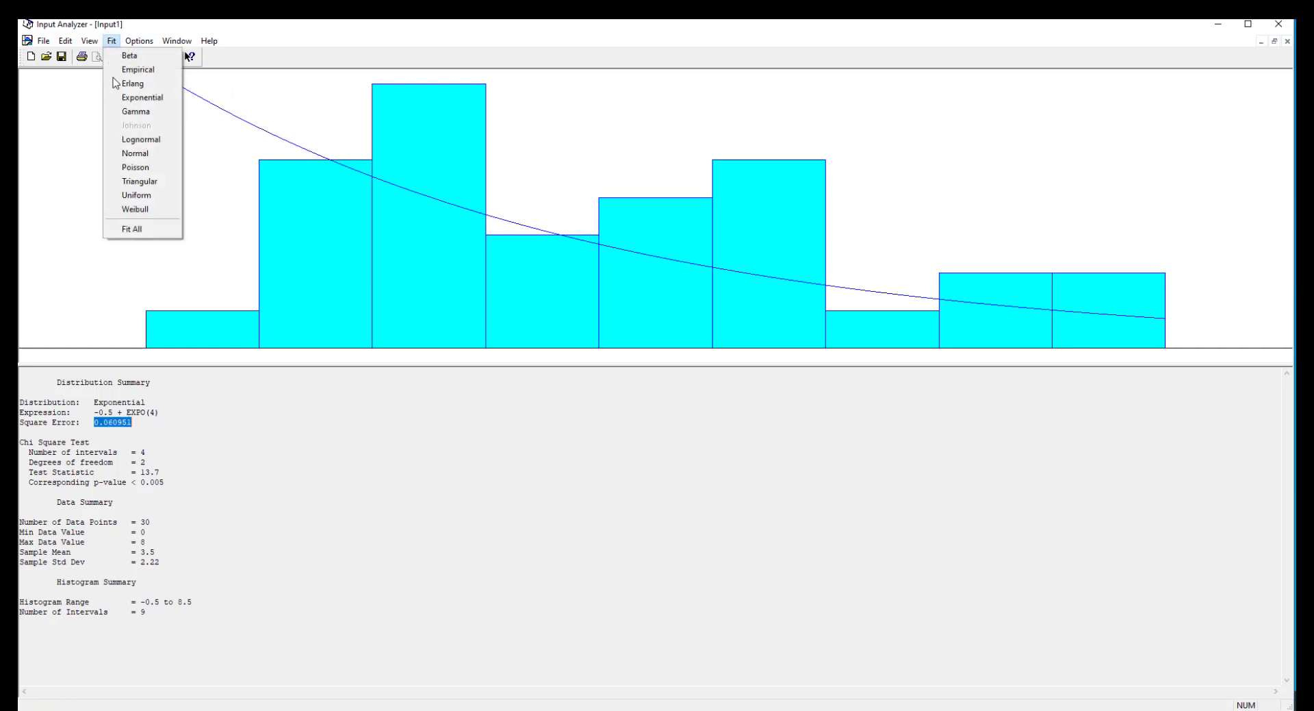
{"action": "left_click", "coordinate": [131, 228]}
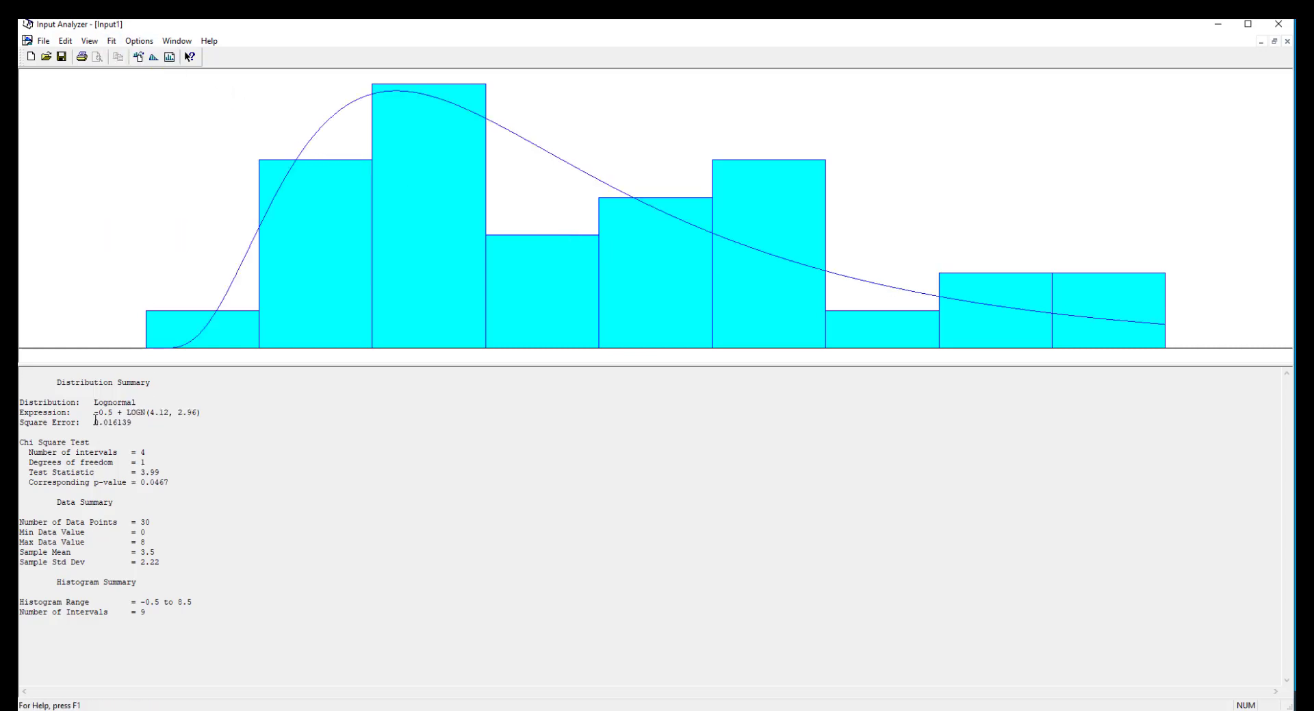
{"action": "mouse_move", "coordinate": [94, 422]}
{"action": "left_mouse_down"}
{"action": "mouse_move", "coordinate": [165, 414]}
{"action": "mouse_move", "coordinate": [95, 415]}
{"action": "left_mouse_up"}
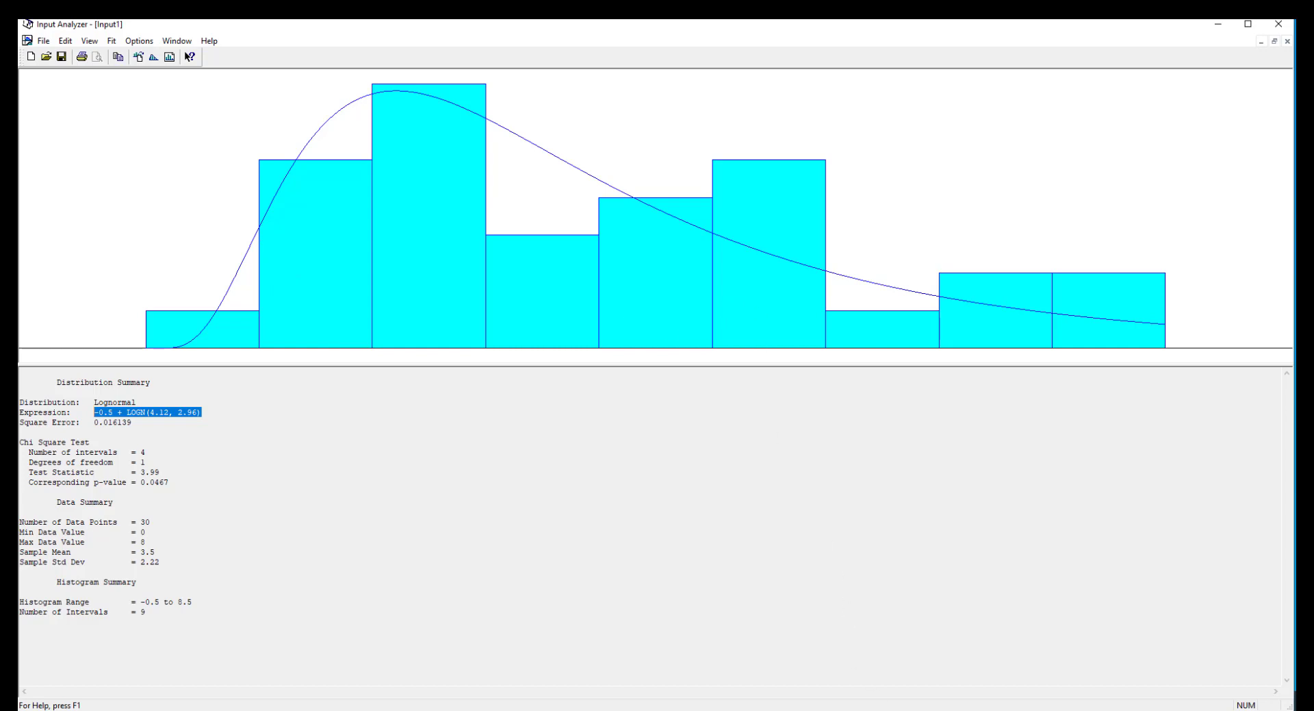
{"action": "left_click", "coordinate": [873, 709]}
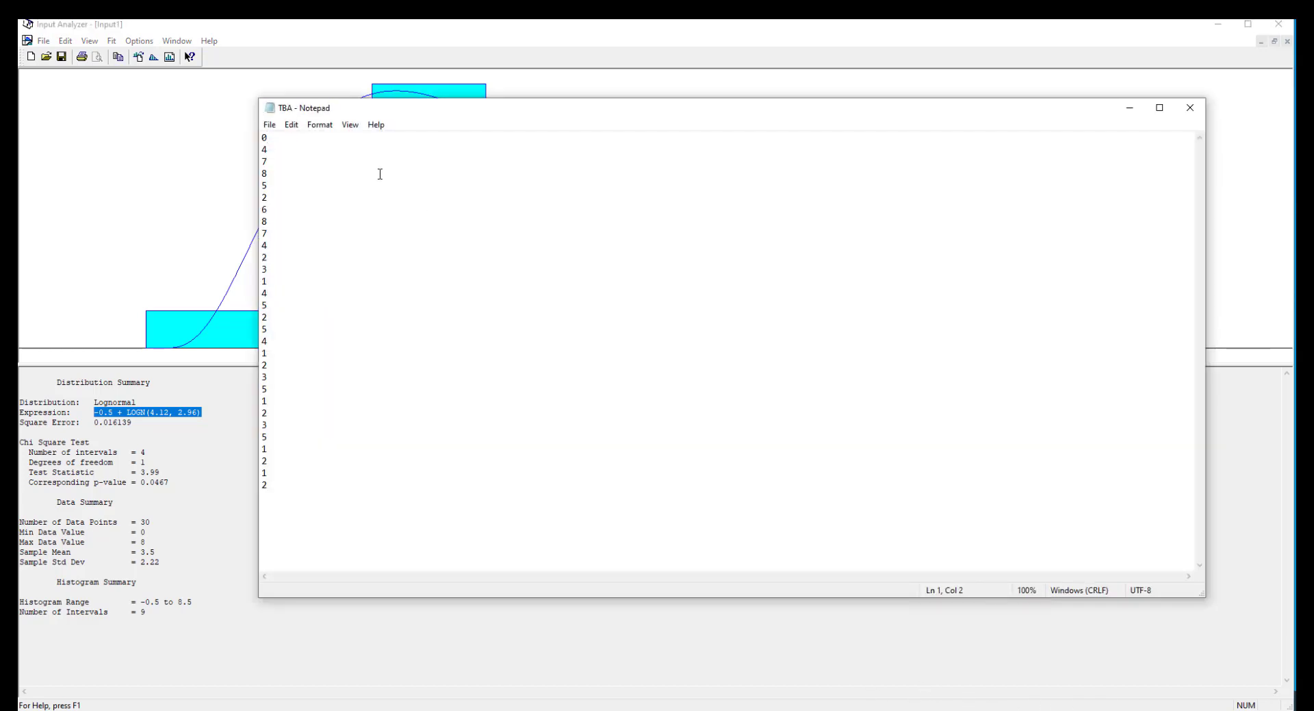
{"action": "left_click_drag", "start_coordinate": [269, 139], "coordinate": [278, 488]}
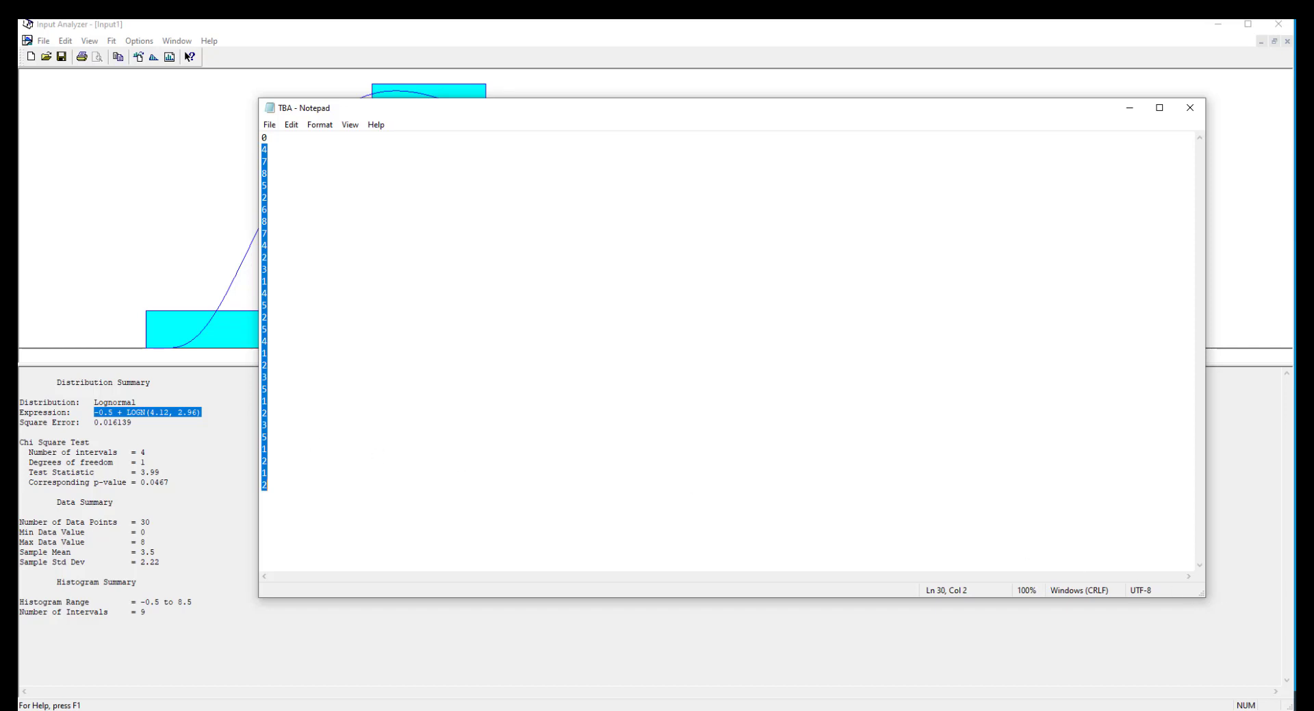
{"action": "left_click", "coordinate": [1130, 108]}
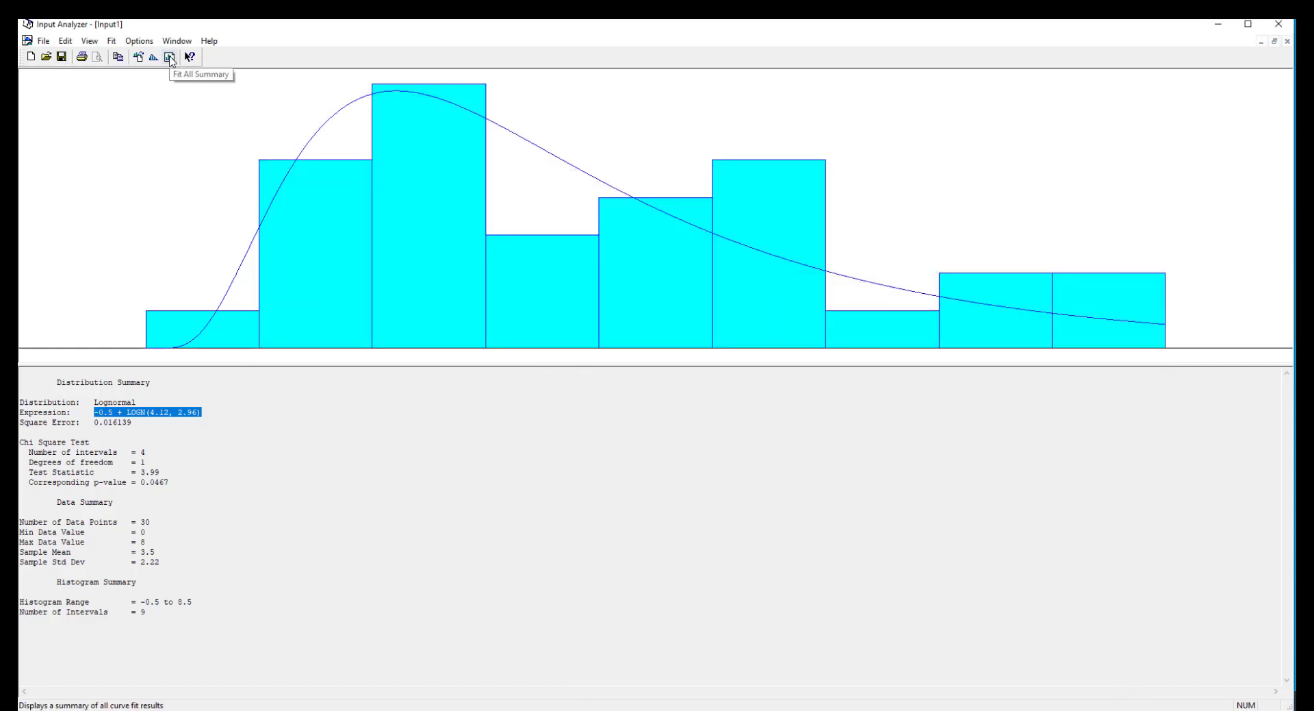
Step: Show the Fit All Summary and highlight its Function/Sq Error table, Lognormal 0.0161 through Exponential 0.061
{"action": "left_click", "coordinate": [170, 58]}
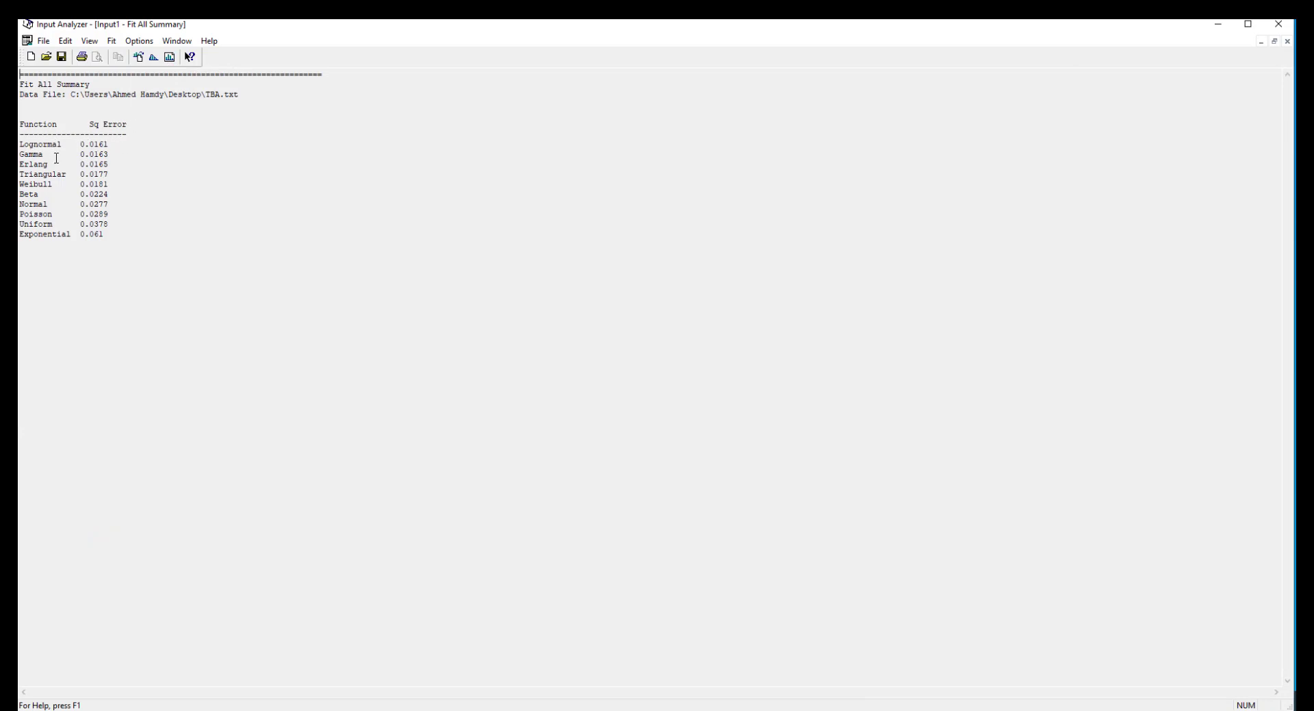
{"action": "left_click_drag", "start_coordinate": [88, 123], "coordinate": [108, 205]}
{"action": "left_click", "coordinate": [89, 125]}
{"action": "left_click_drag", "start_coordinate": [89, 125], "coordinate": [117, 234]}
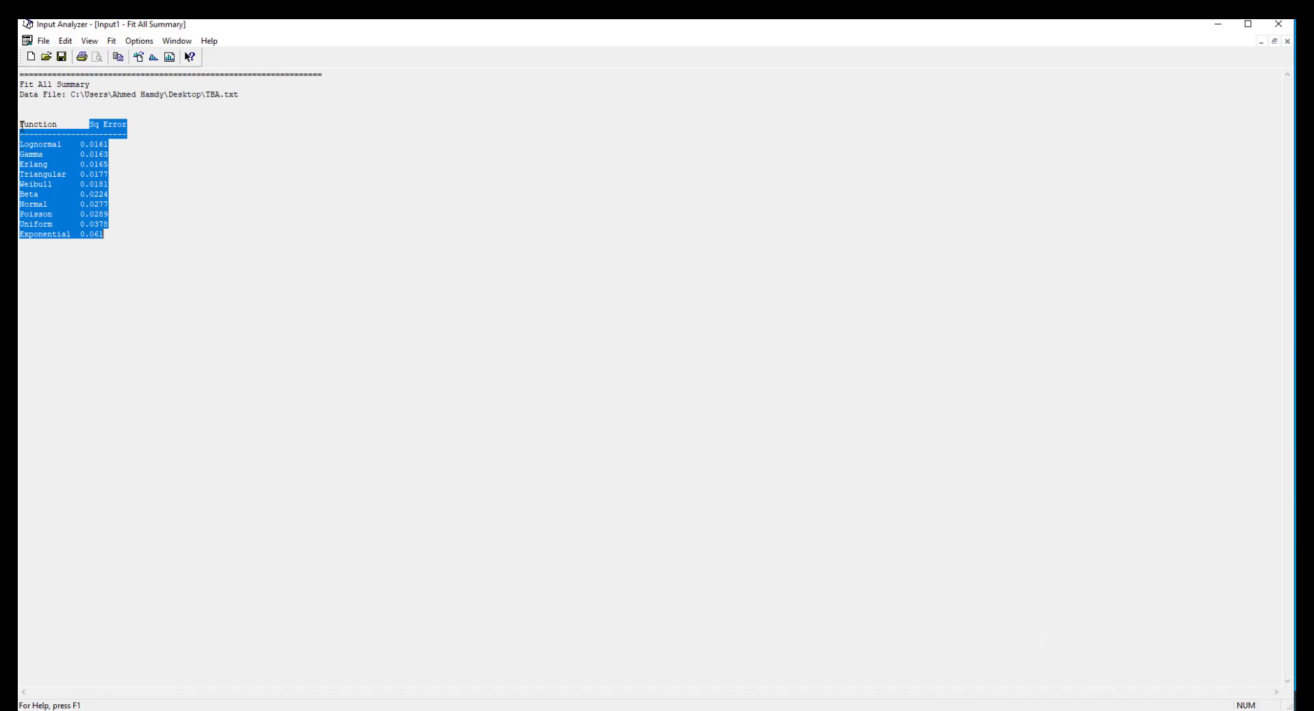
{"action": "left_click_drag", "start_coordinate": [21, 125], "coordinate": [144, 199]}
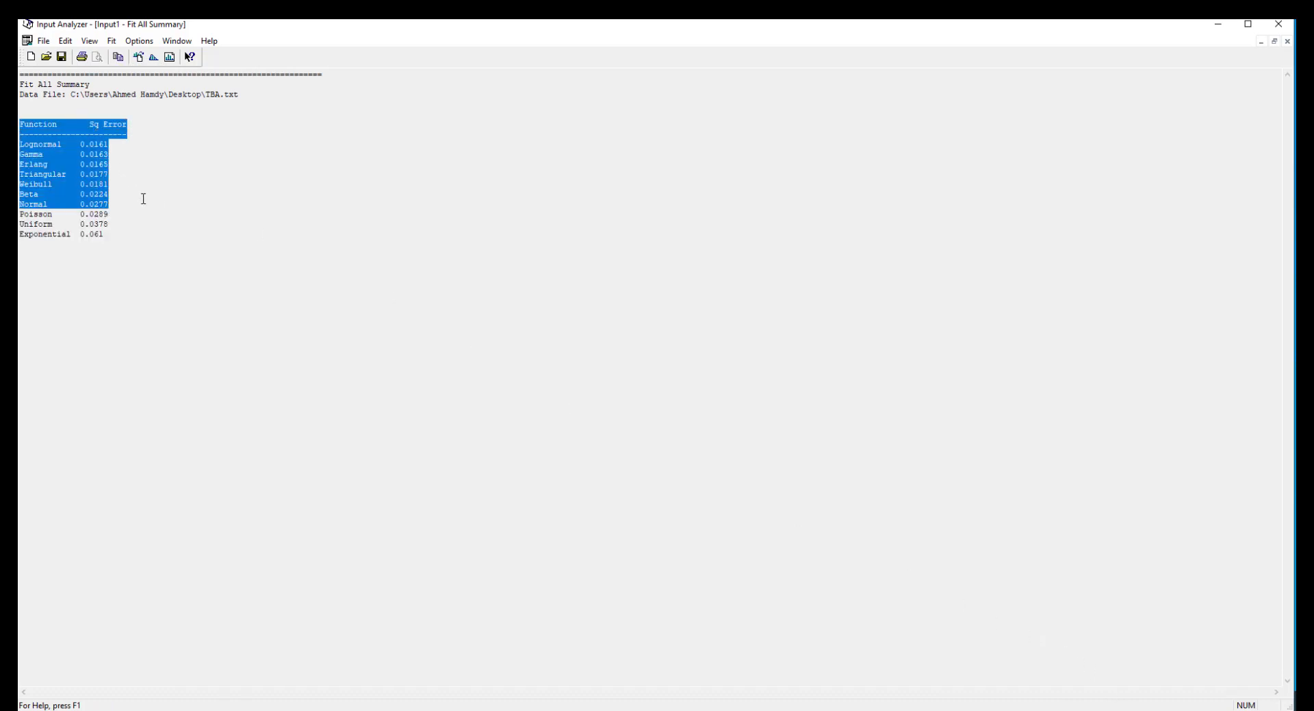